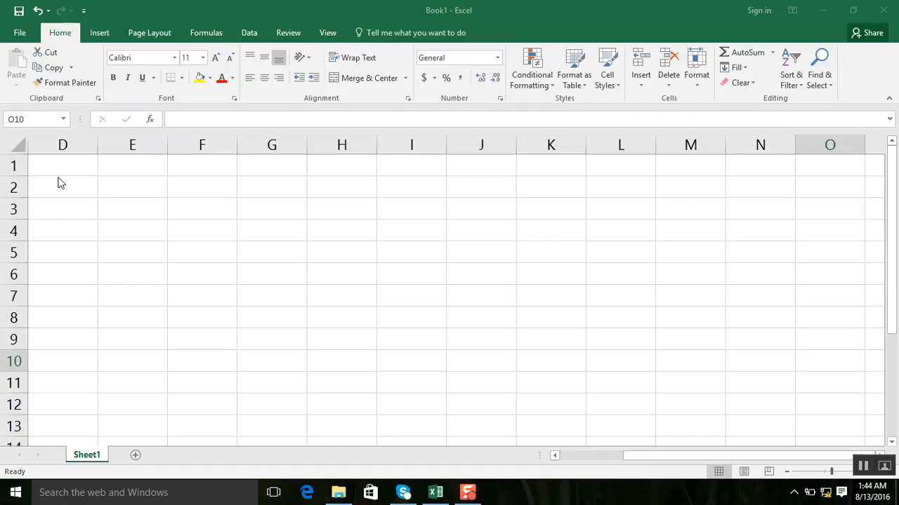
- Enter the headers Roll#, name, urdu, english, bio and math in cells D1 through I1
left_click(61, 167)
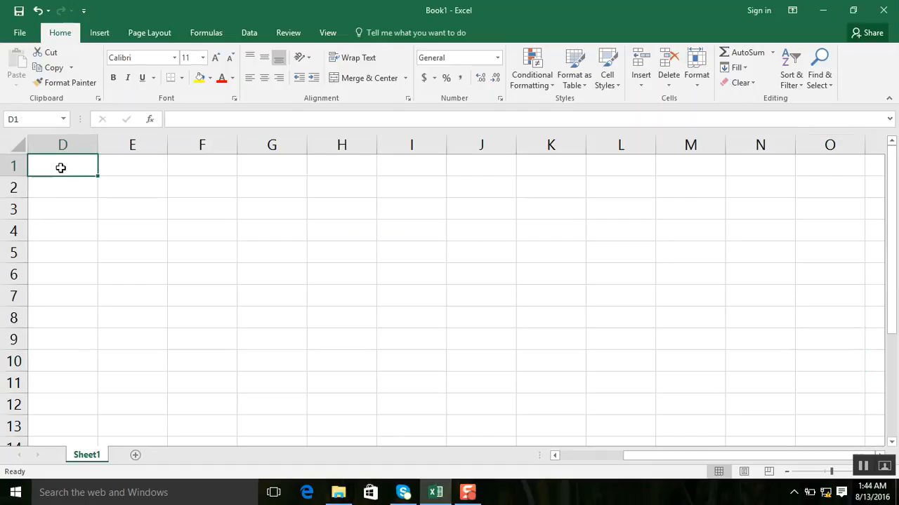
type("Roll#")
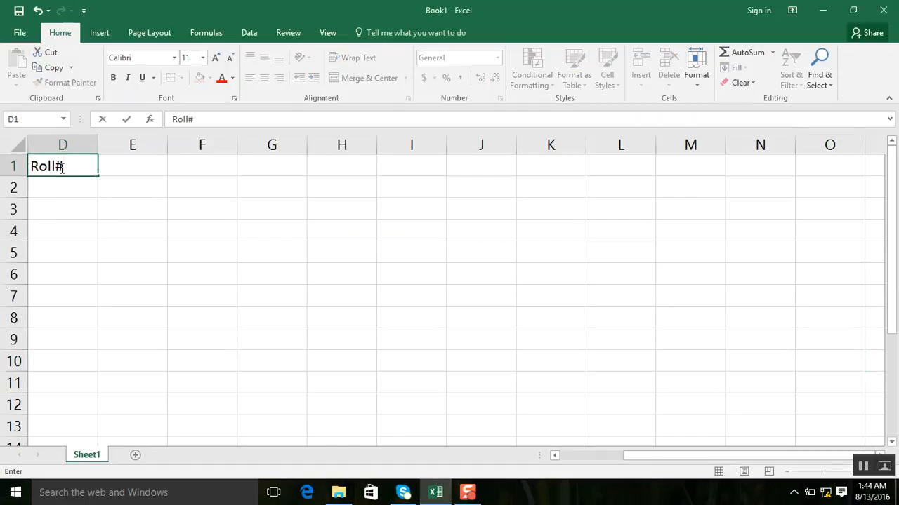
key("Tab")
type("name")
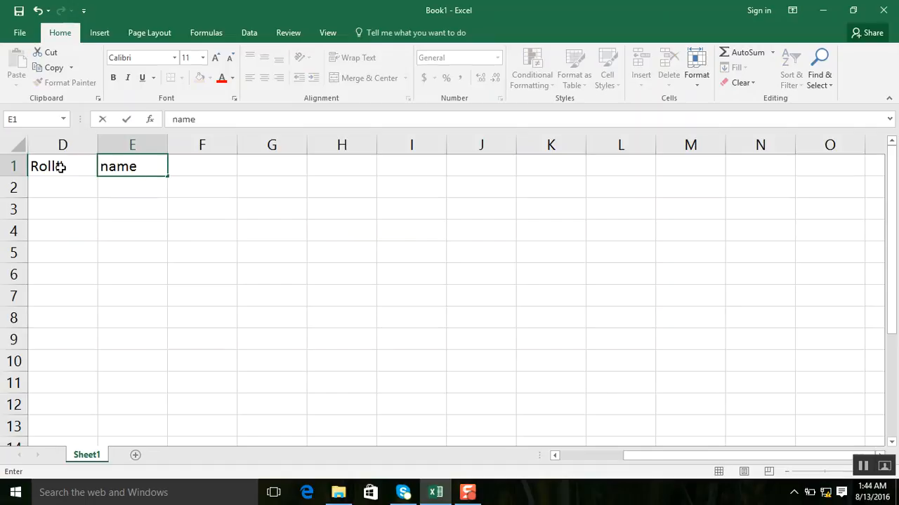
key("Tab")
type("urdu")
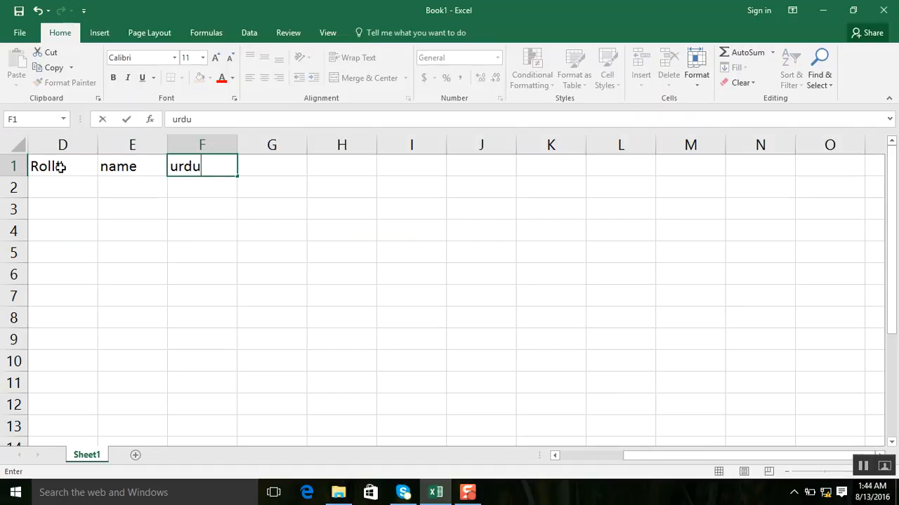
key("Tab")
type("english")
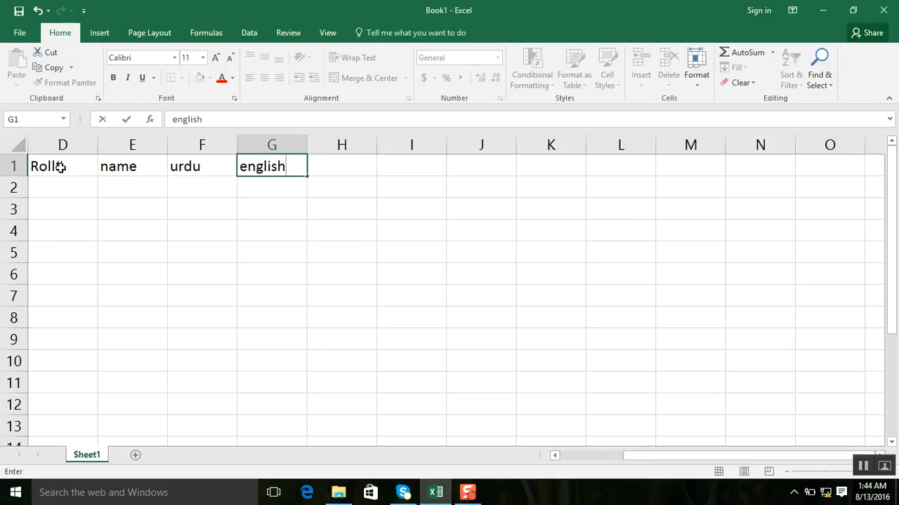
key("Tab")
type("bio")
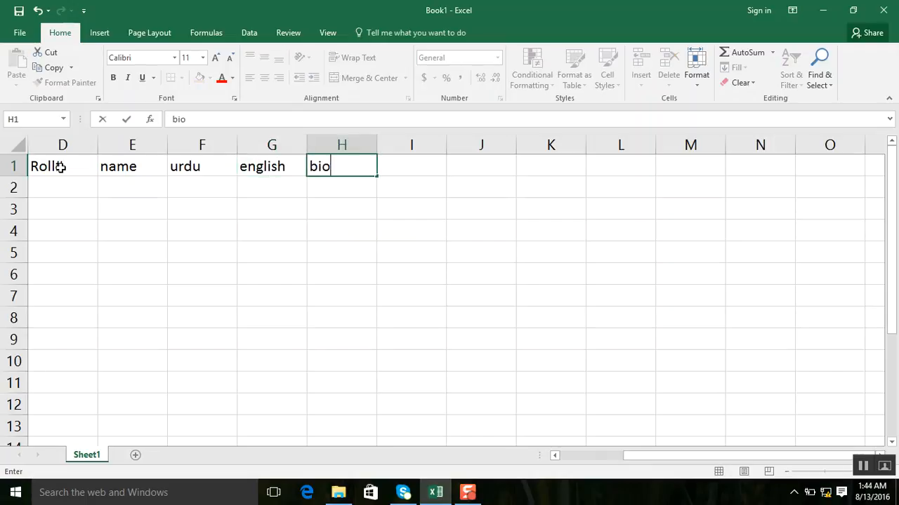
key("Tab")
type("math")
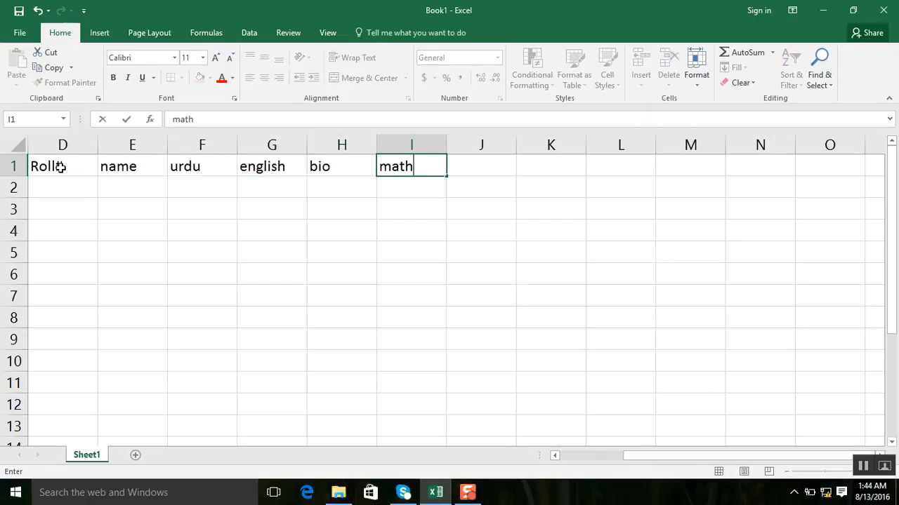
key("Tab")
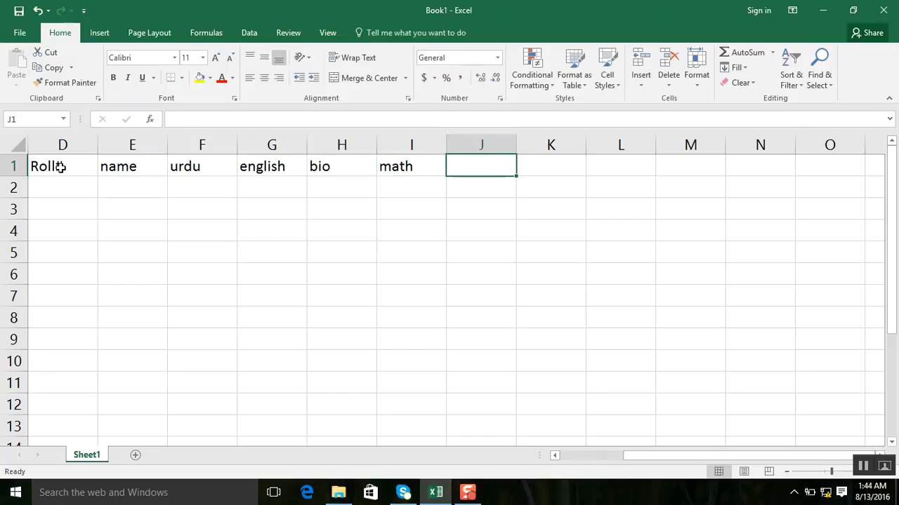
- Add the headers total, average and grade in cells J1, K1 and L1
type("total")
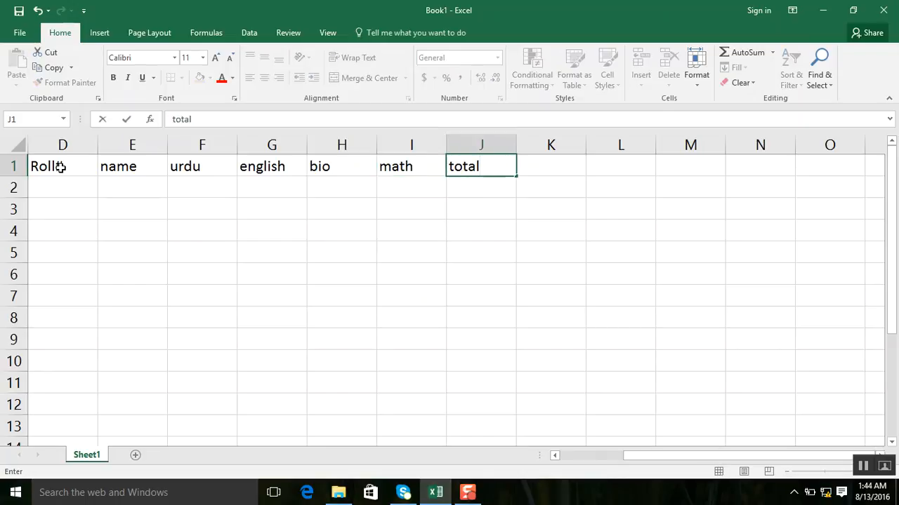
key("Tab")
type("average")
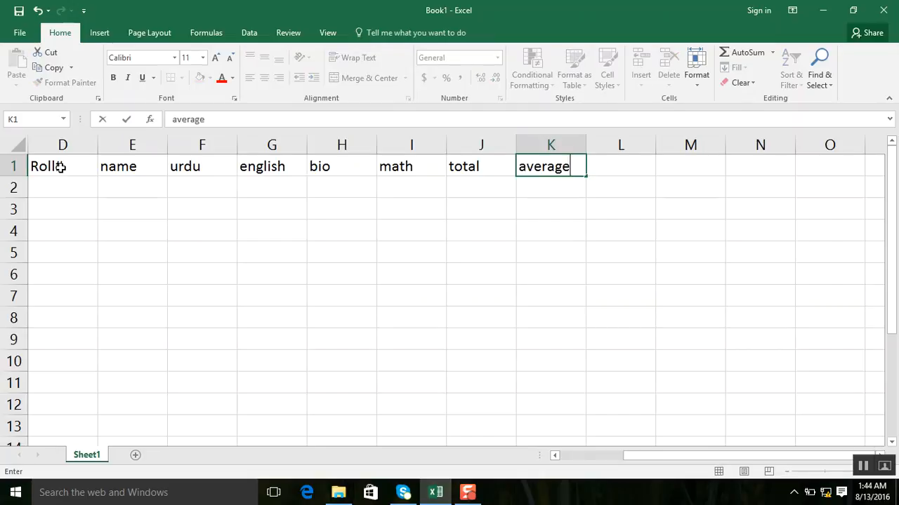
key("Tab")
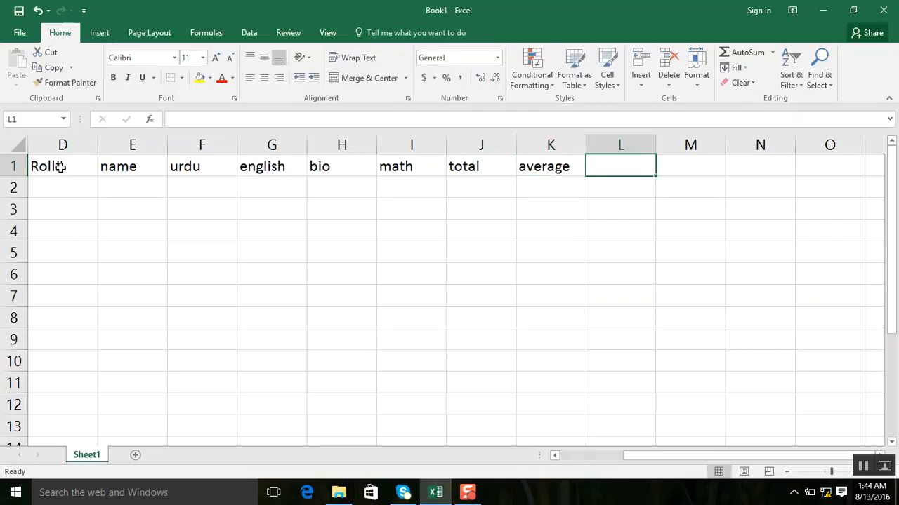
type("grade")
key("Return")
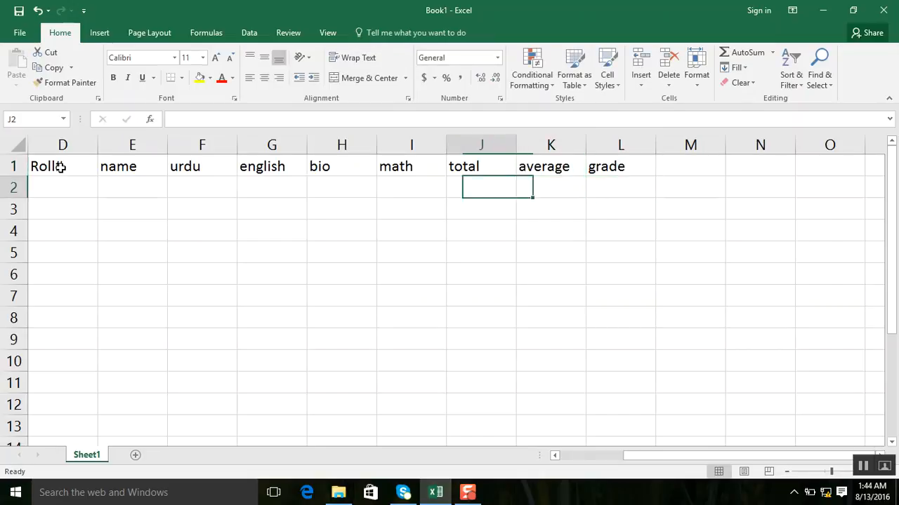
- Number the students 1 to 5 in cells D2 through D6 of the Roll# column
type("1")
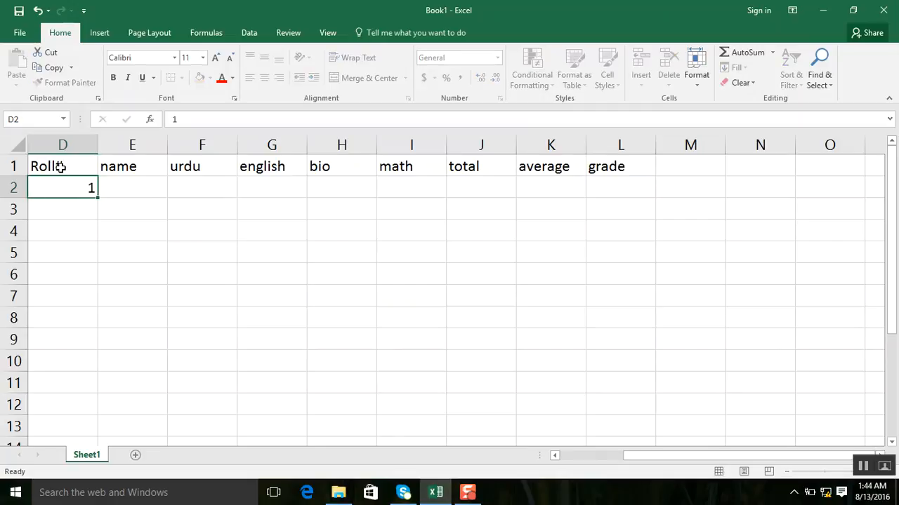
key("Return")
type("2 3")
key("Return")
type("4")
key("Return")
type("5")
key("Return")
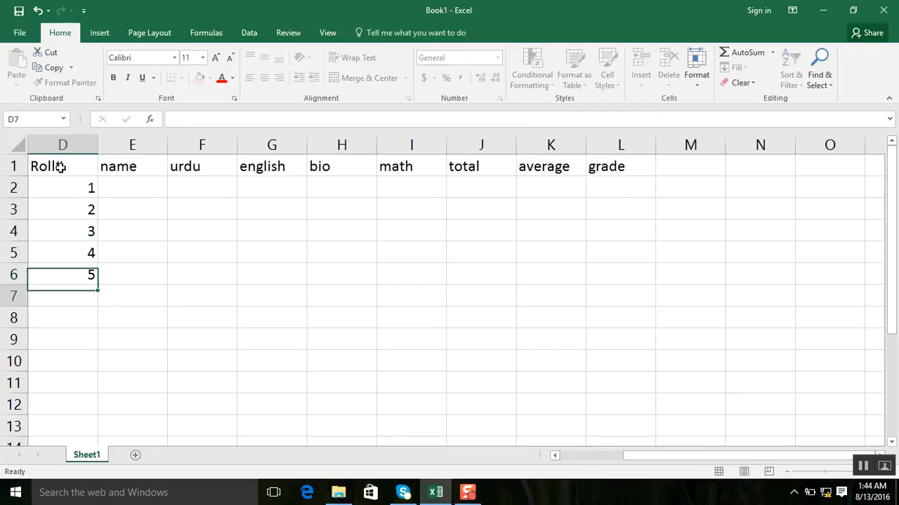
- Enter the first names of students 1 and 2 in cells E2 and E3
key("Tab")
key("Tab")
key("Left")
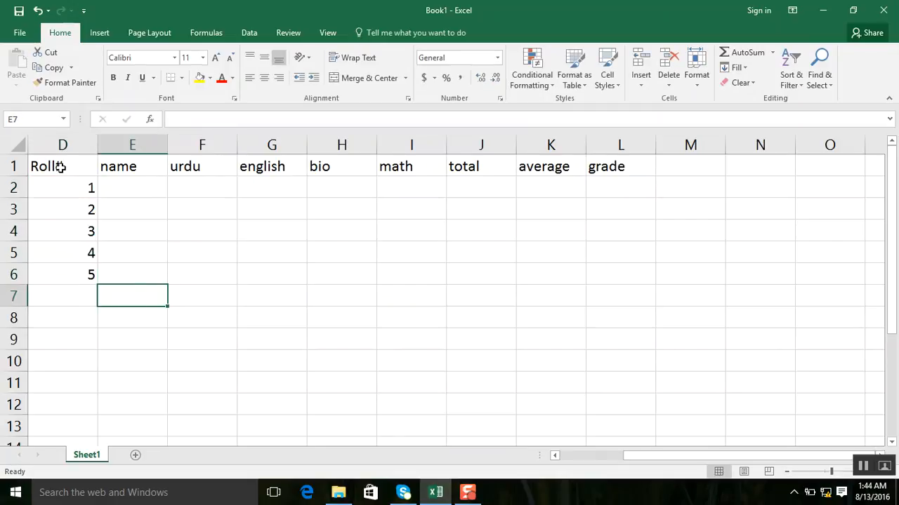
key("Up")
key("Up")
key("Up")
key("Up")
key("Up")
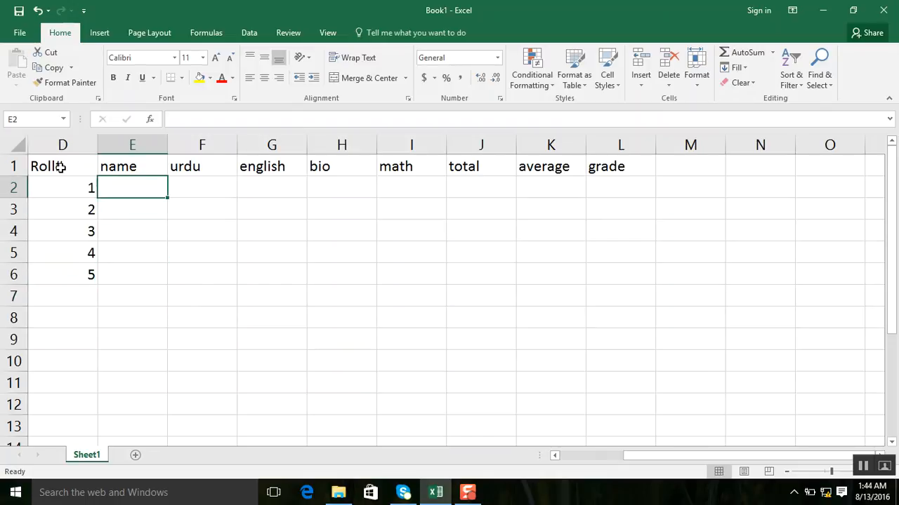
type("ali")
key("Return")
type("a")
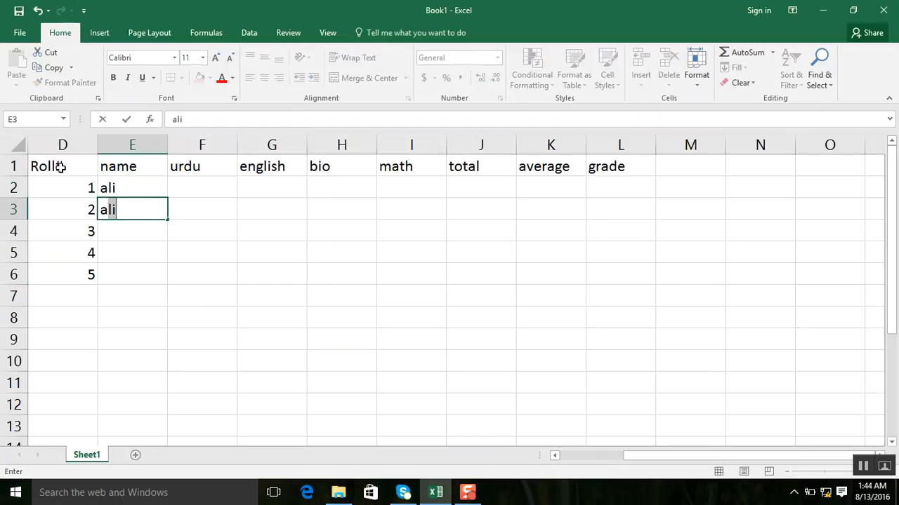
type("hmad")
key("Return")
- Enter the first names of students 3, 4 and 5 in cells E4 through E6
type("ar")
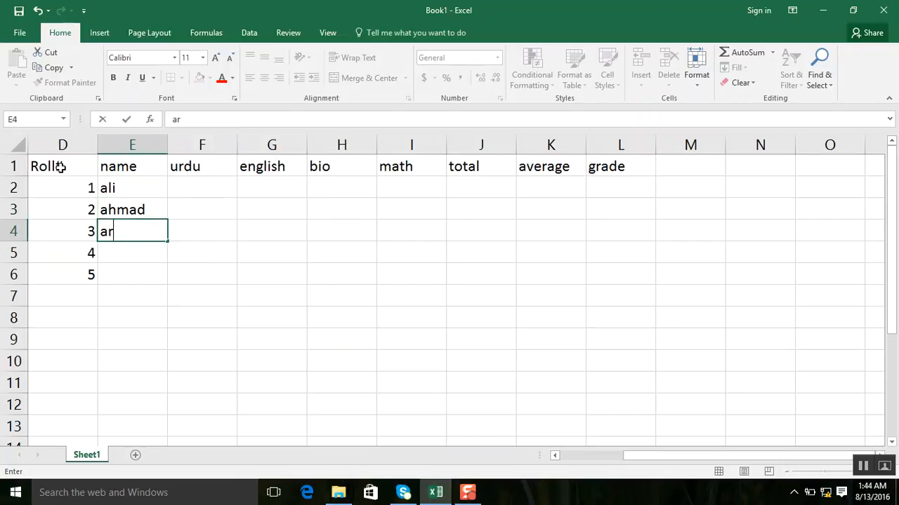
type("if")
key("Return")
type("azam")
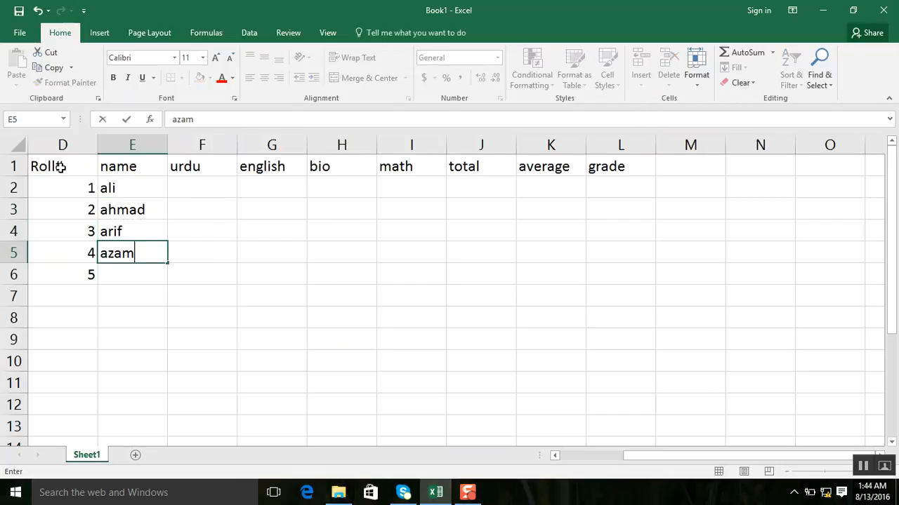
key("ctrl+Return")
key("Return")
type("anwar")
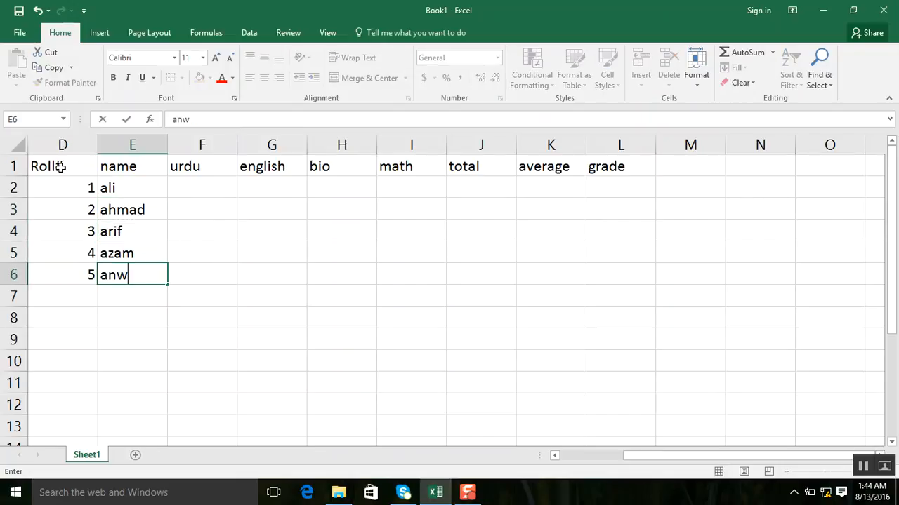
key("Right")
- Enter student 1's marks in F2 through I2: urdu 55, english 64, bio 66 and math 77
key("Up")
key("Up")
key("Up")
key("Up")
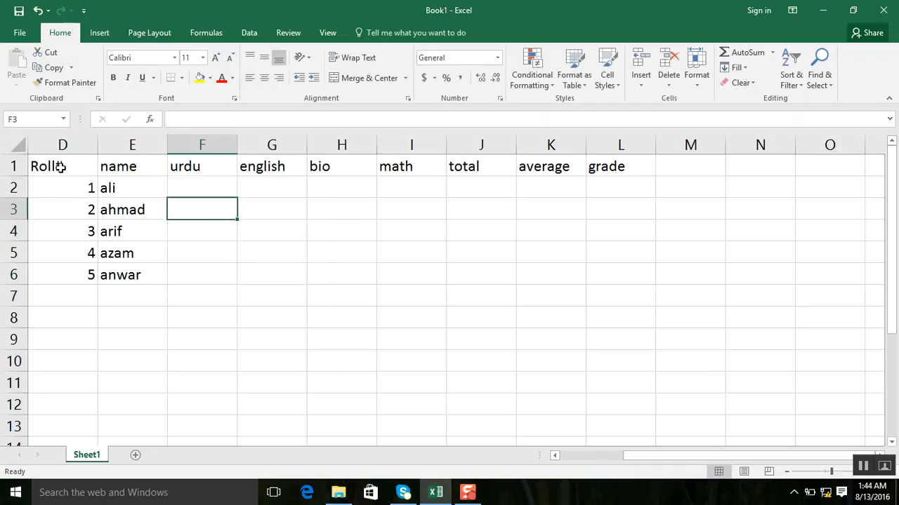
type("55")
key("Tab")
type("6")
key("Tab")
type("66")
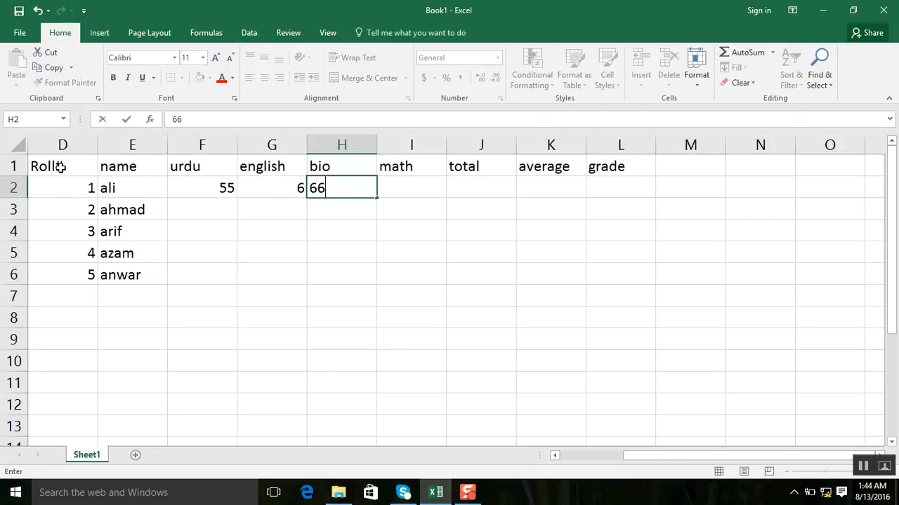
key("Left")
type("64")
key("Tab")
key("Tab")
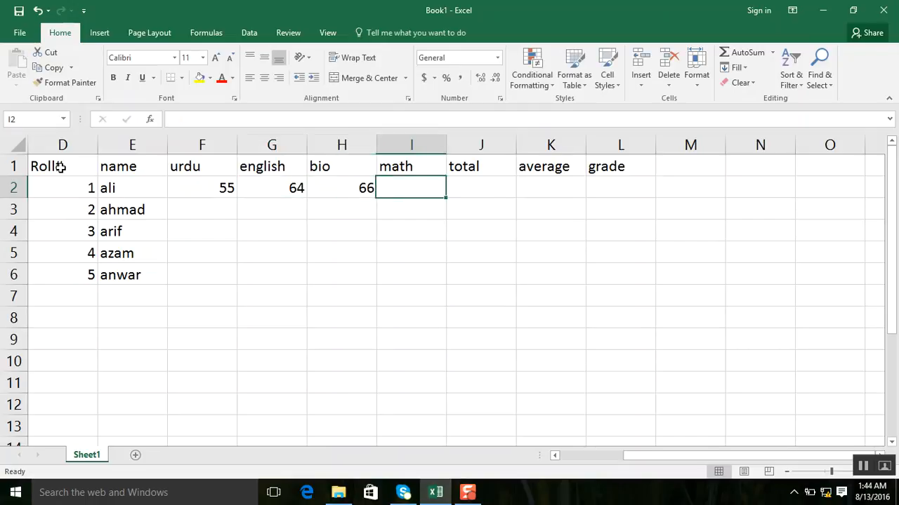
key("Tab")
key("Left")
type("77")
key("Return")
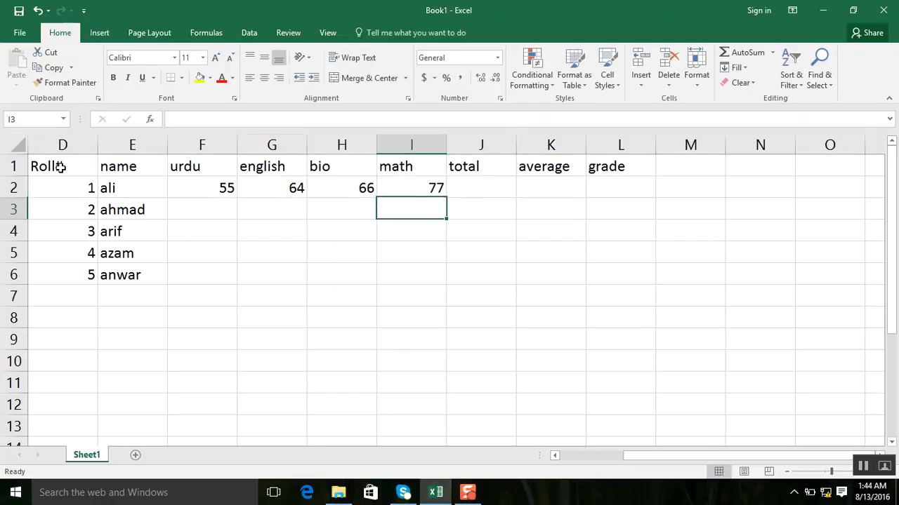
- Enter student 2's marks in row 3: math 66, bio 55, english 66 and urdu 45
type("66")
key("Left")
type("55")
key("Left")
type("66")
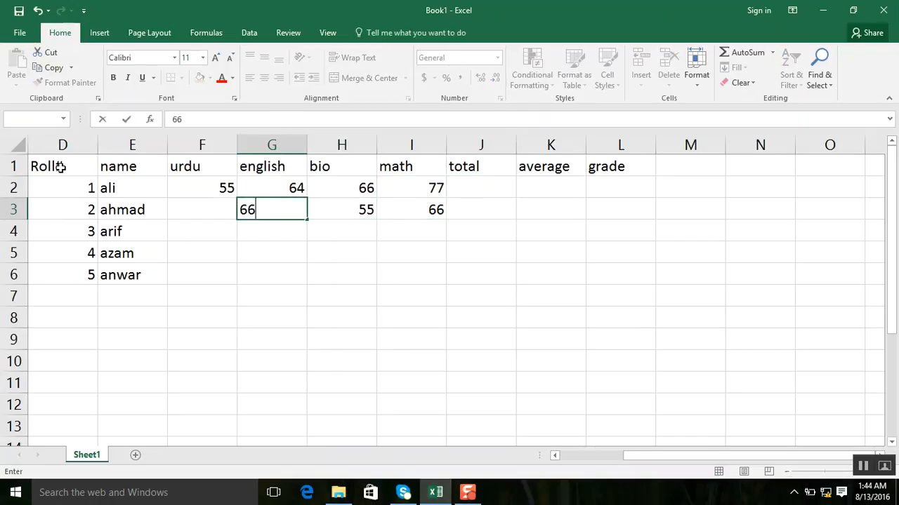
key("Left")
type("455")
key("BackSpace")
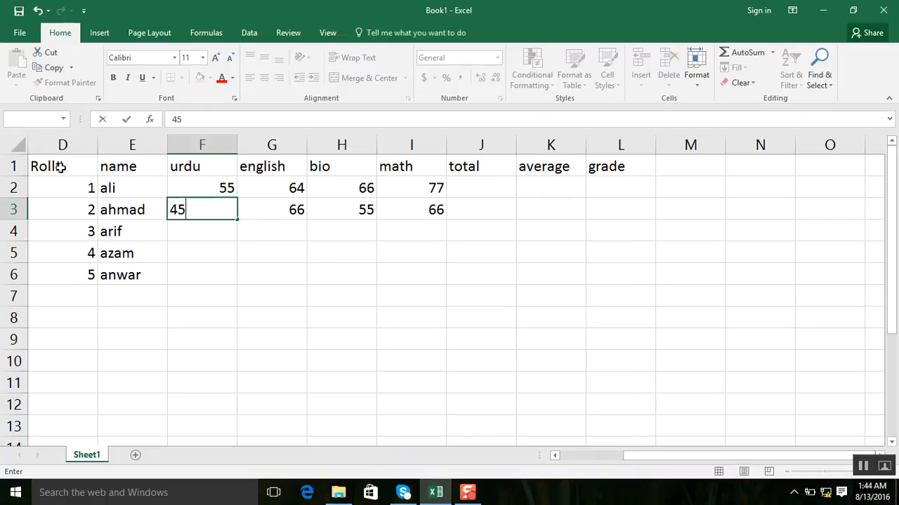
key("Return")
- Enter student 3's marks in row 4: urdu 55, english 44, bio 33 and math 77
type("55")
key("Tab")
type("44")
key("Tab")
type("33")
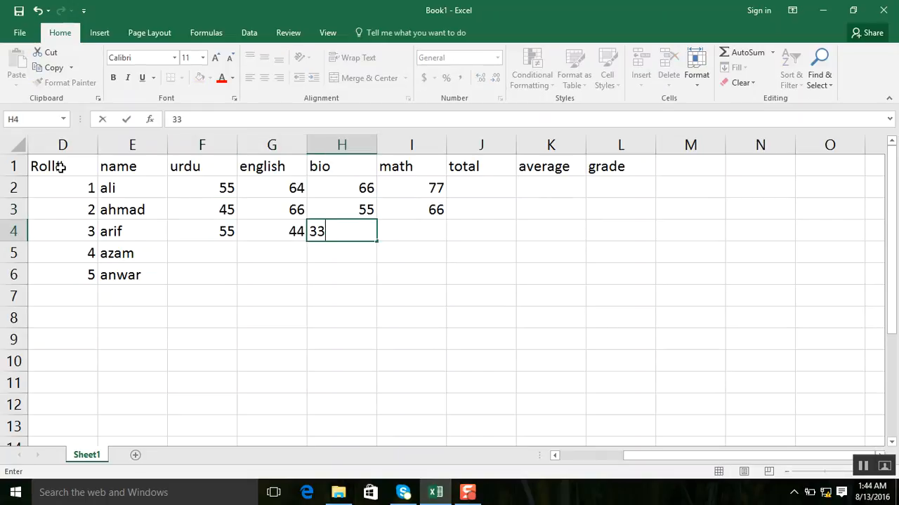
key("Tab")
type("77")
key("Down")
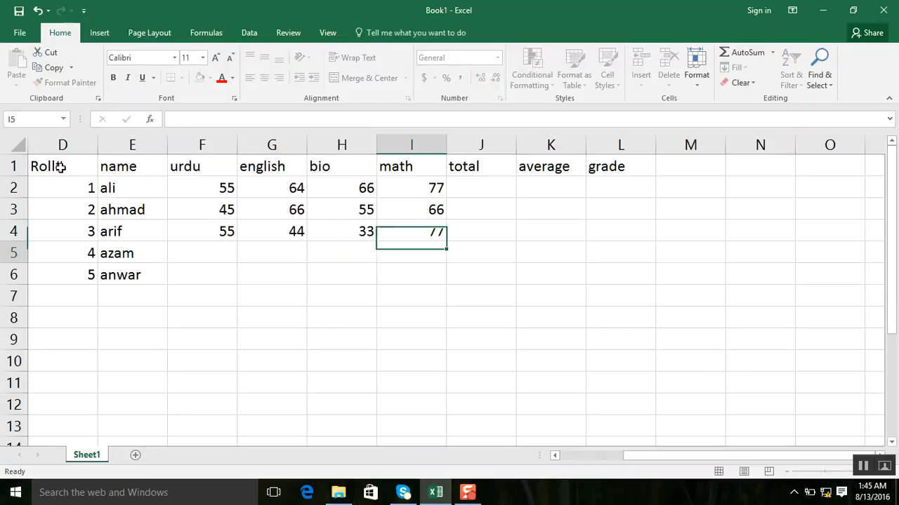
- Enter student 4's marks in row 5: math 88, bio 77, english 66 and urdu 88
type("88")
key("Left")
type("77")
key("Left")
type("66")
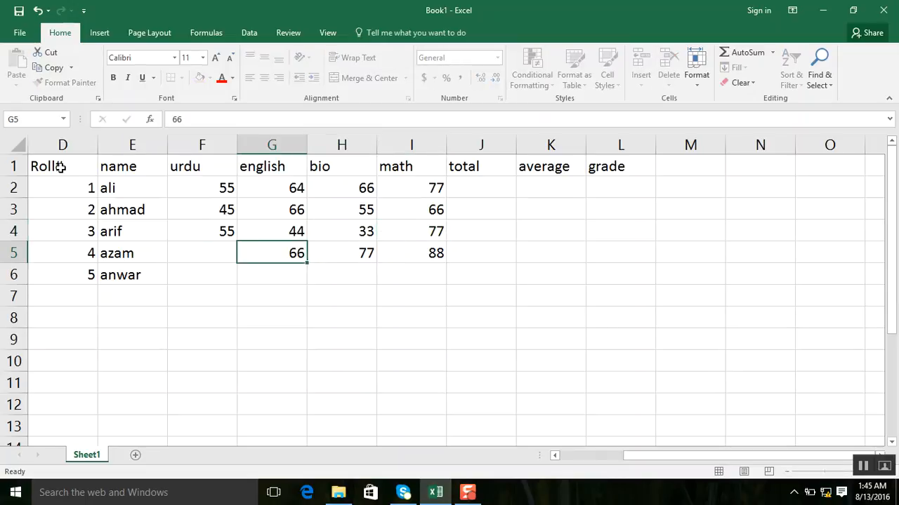
key("Left")
type("777")
key("Left")
key("Right")
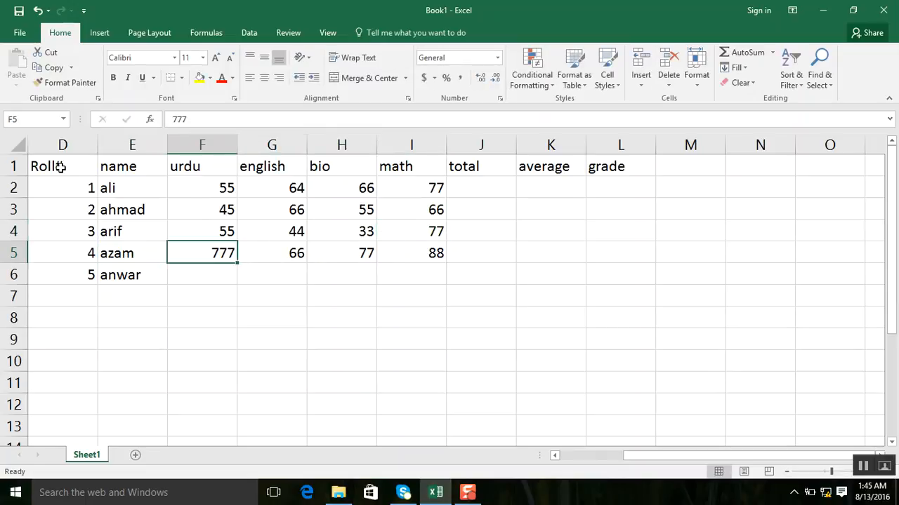
type("88")
key("Down")
- Enter student 5's marks in row 6: urdu 66, english 77, bio 66 and math 55
type("66")
key("Right")
type("77")
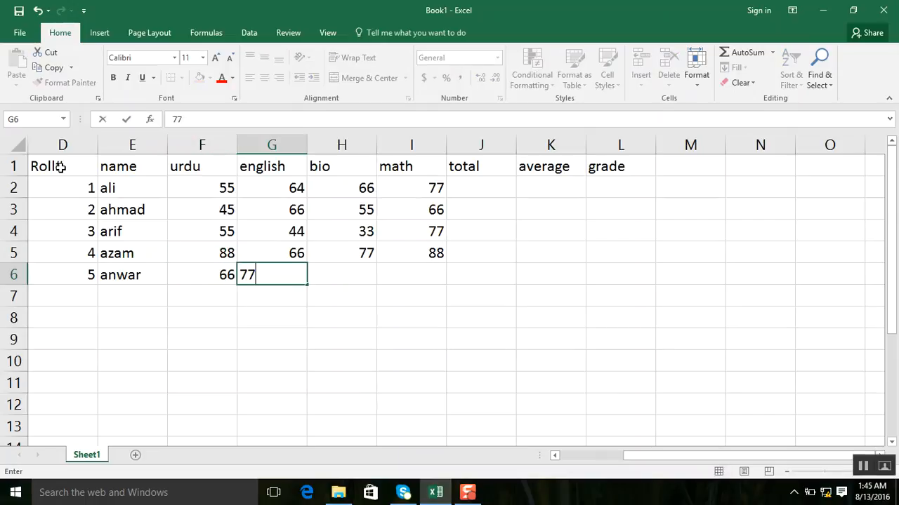
key("Right")
type("66")
key("Right")
type("55")
key("Right")
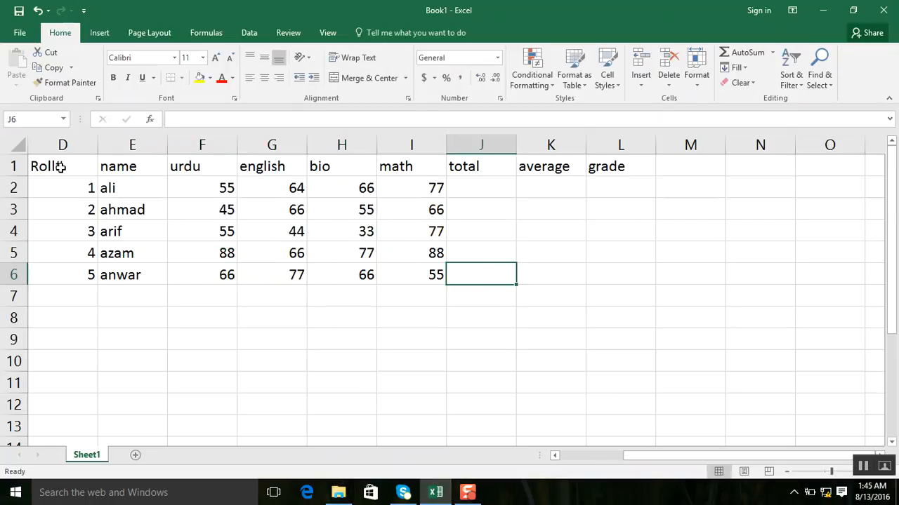
- Calculate student 1's total in cell J2 with a SUM formula over F2:I2
key("Up")
key("Up")
key("Up")
key("Up")
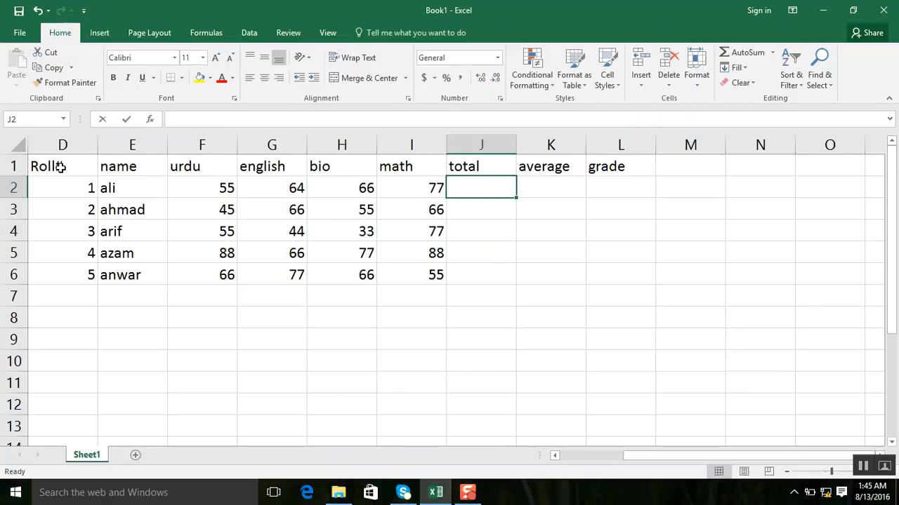
type("=sum(")
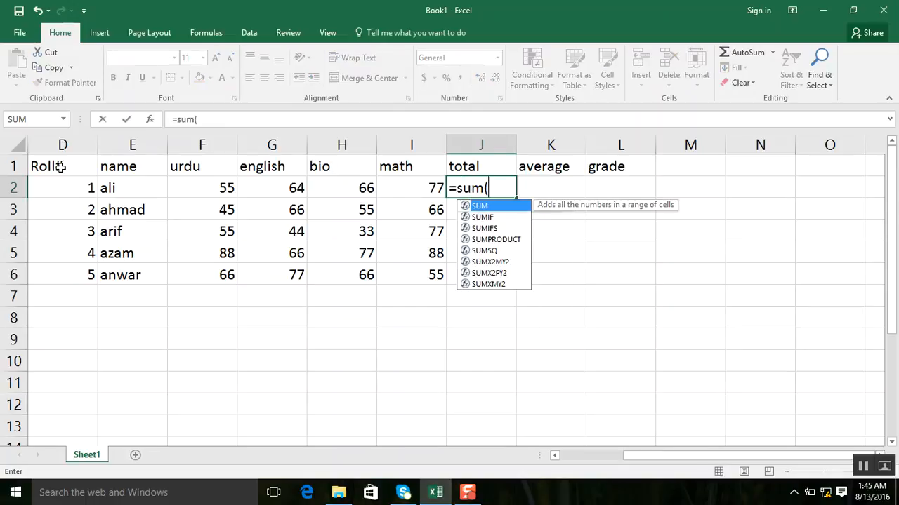
left_click_drag(201, 188, 433, 193)
key("Return")
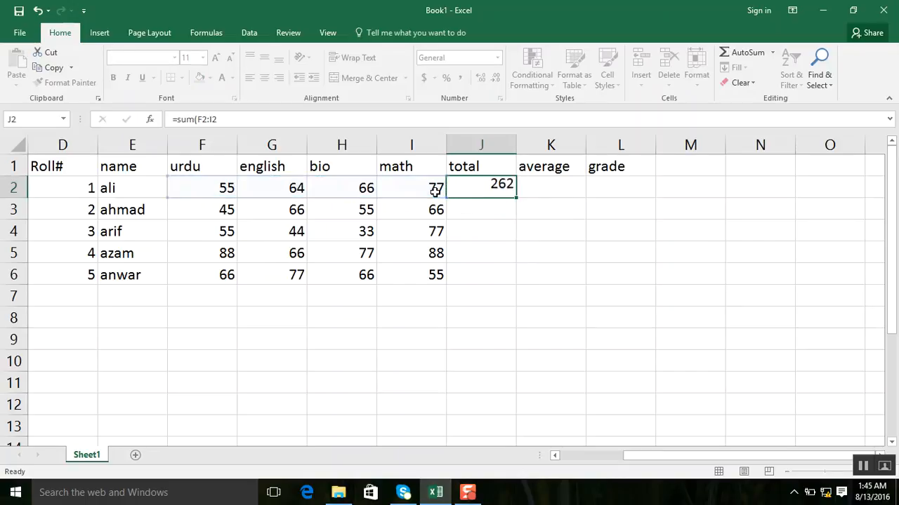
- Fill the total formula from J2 down to J6 for all five students
left_click(506, 184)
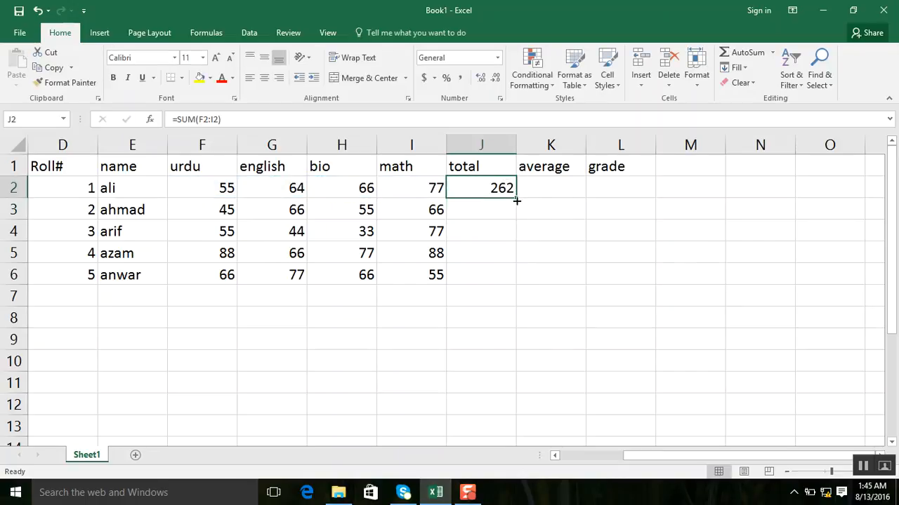
left_click_drag(516, 200, 523, 294)
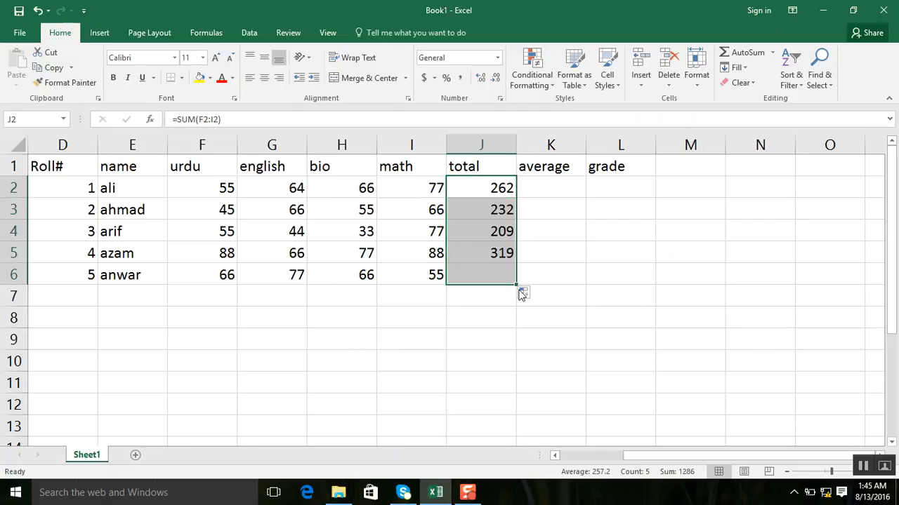
- Calculate student 1's average in K2 with an AVERAGE formula over F2:I2 and fill it down to K6
left_click(548, 189)
type("=a")
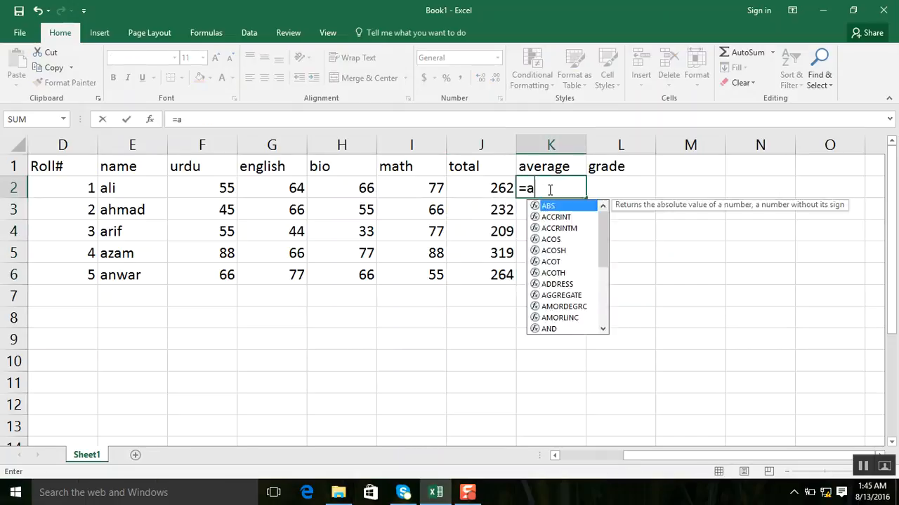
type("verage(")
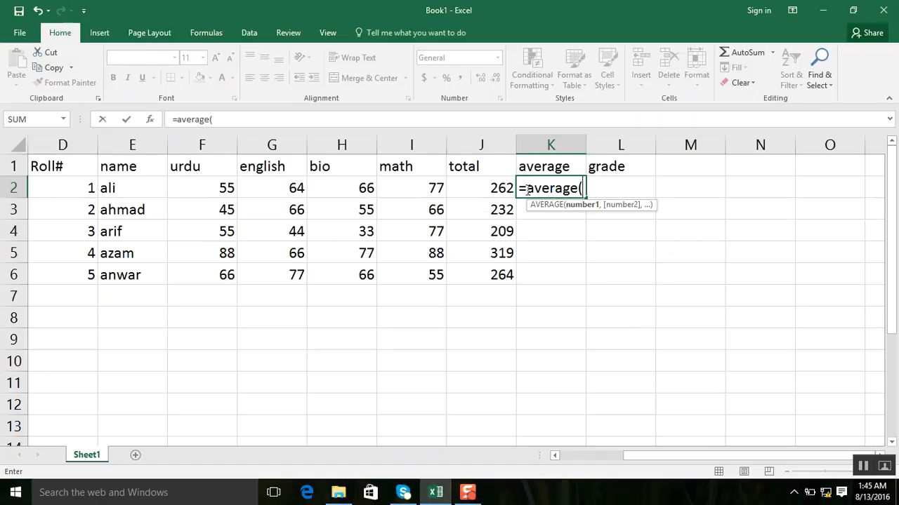
left_click_drag(198, 188, 433, 183)
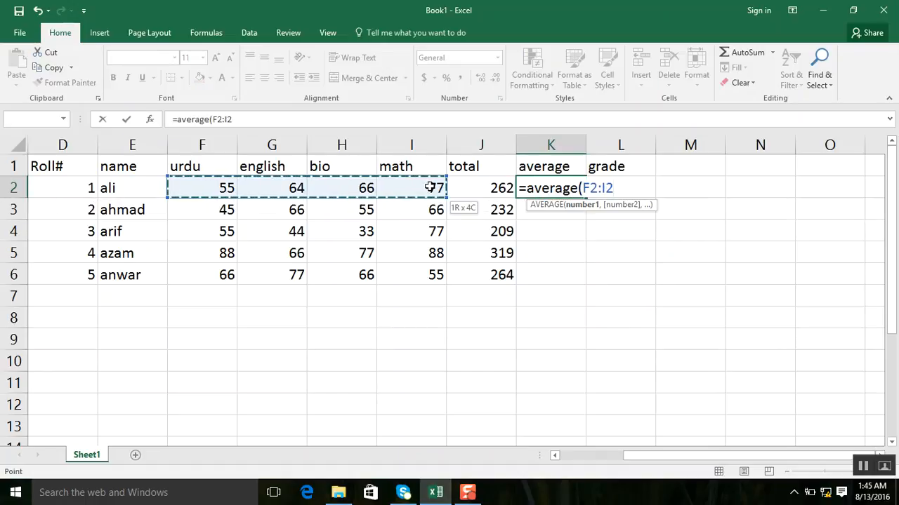
key("Return")
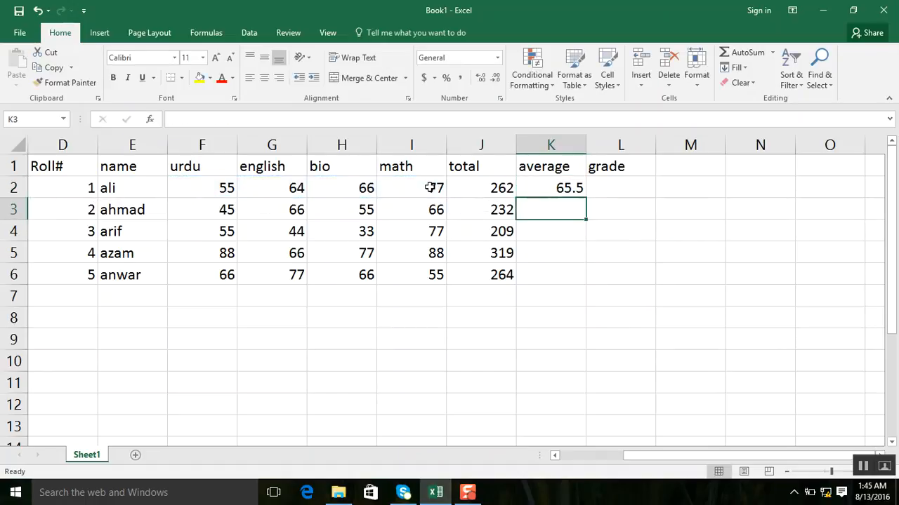
left_click(557, 185)
left_click_drag(588, 200, 594, 288)
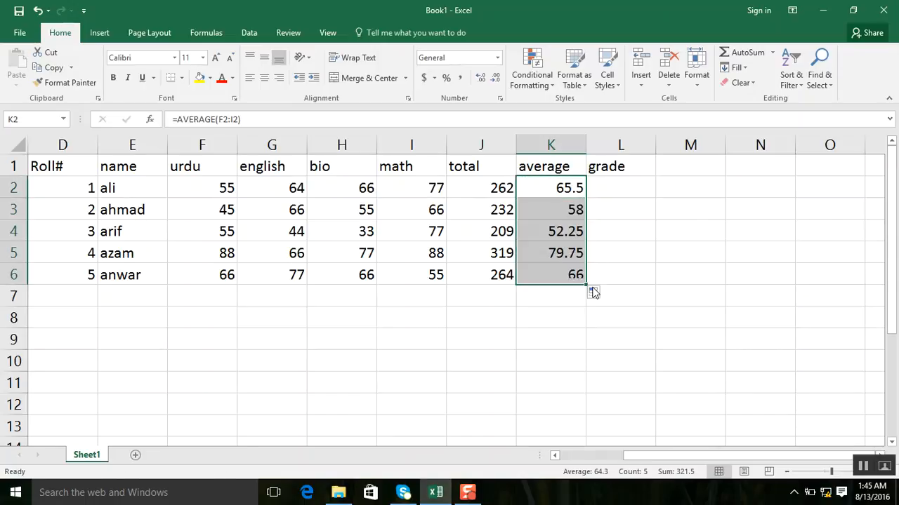
- Begin an IF formula in the first student's grade cell L2
left_click(621, 181)
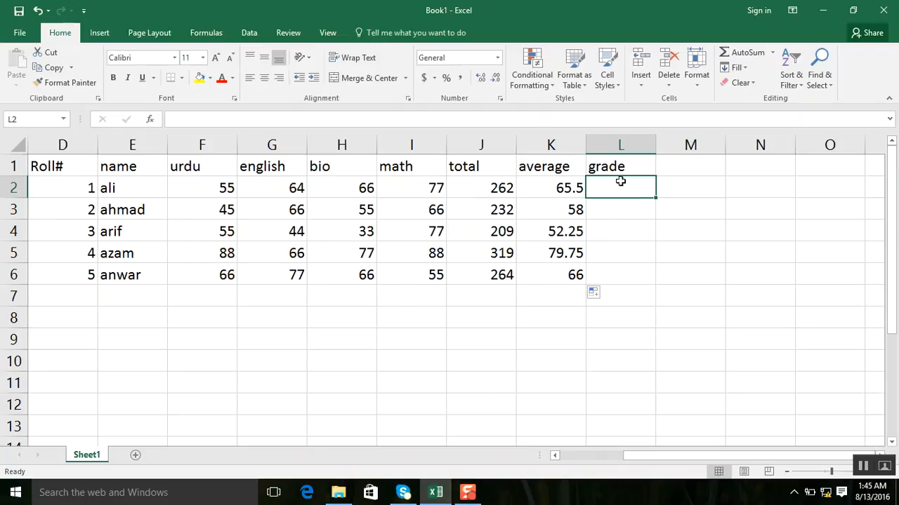
type("=")
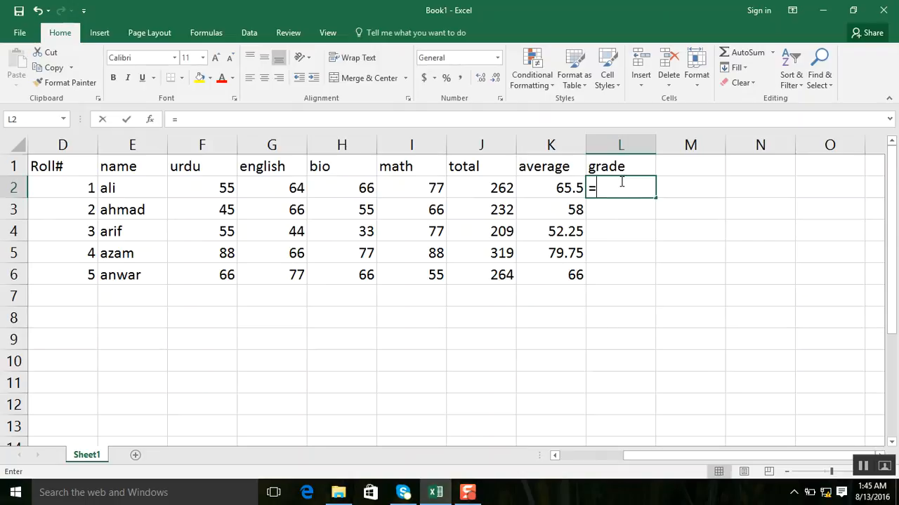
type("if")
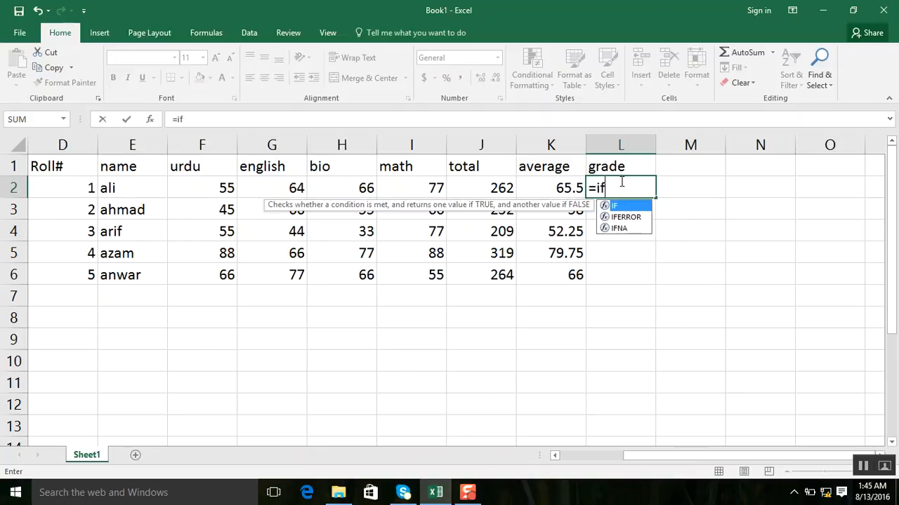
type("(")
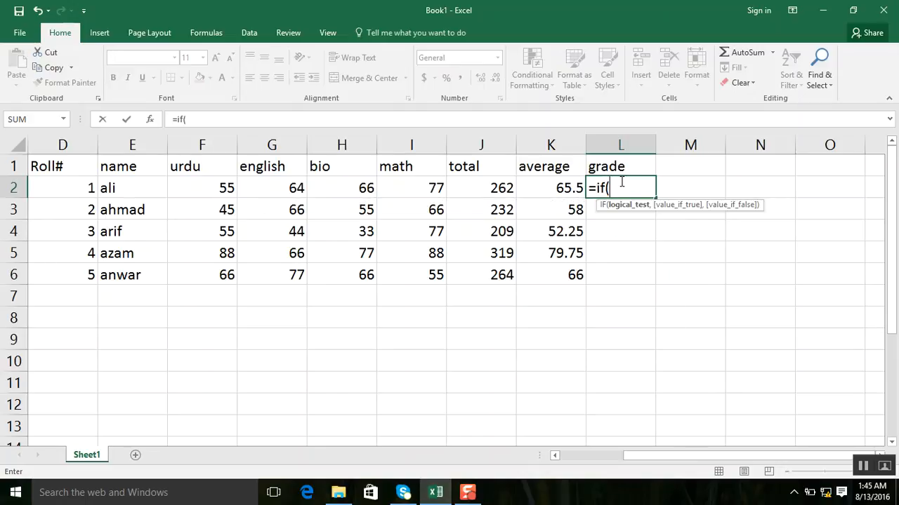
left_click(560, 193)
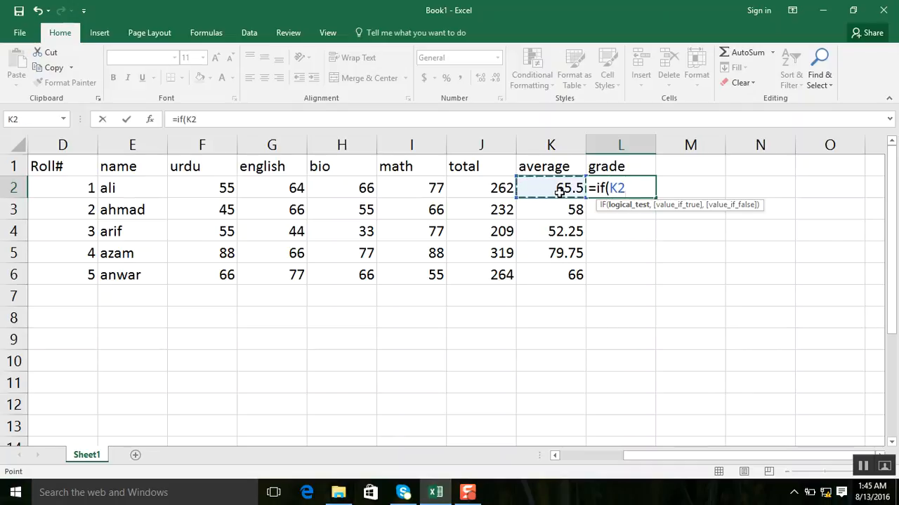
type(">=80")
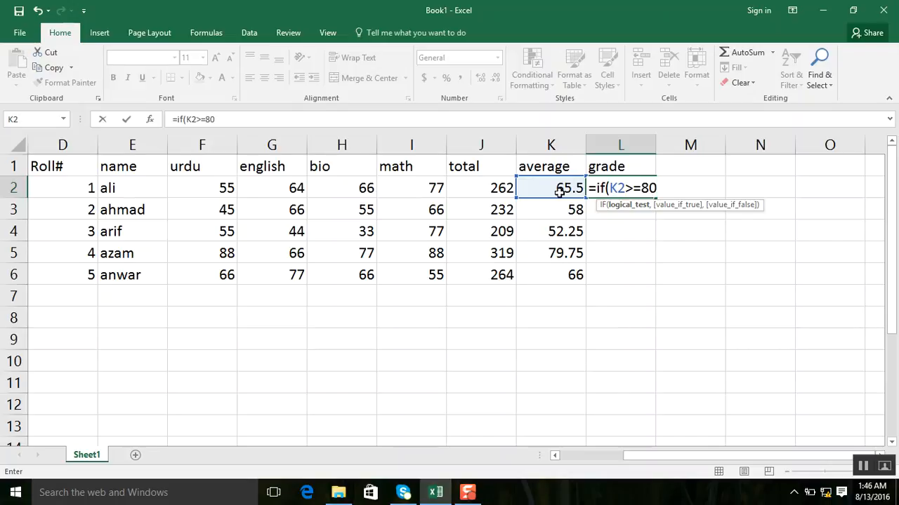
type(",")
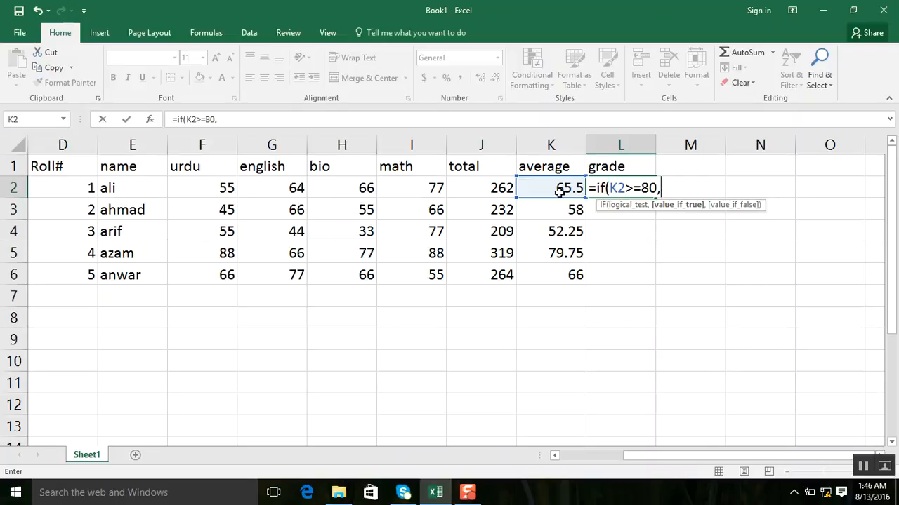
type("\"A\",")
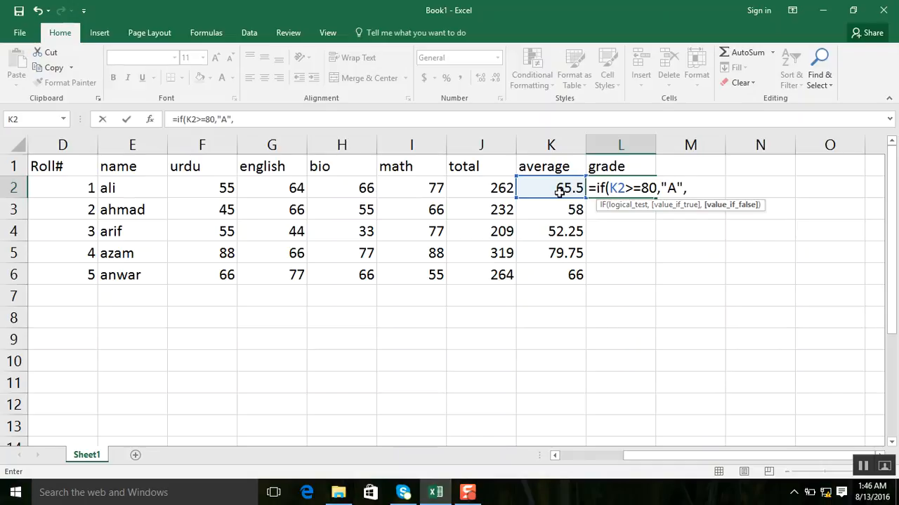
key("BackSpace")
key("BackSpace")
key("BackSpace")
key("BackSpace")
key("BackSpace")
key("BackSpace")
key("BackSpace")
key("BackSpace")
key("BackSpace")
key("BackSpace")
key("BackSpace")
key("BackSpace")
key("BackSpace")
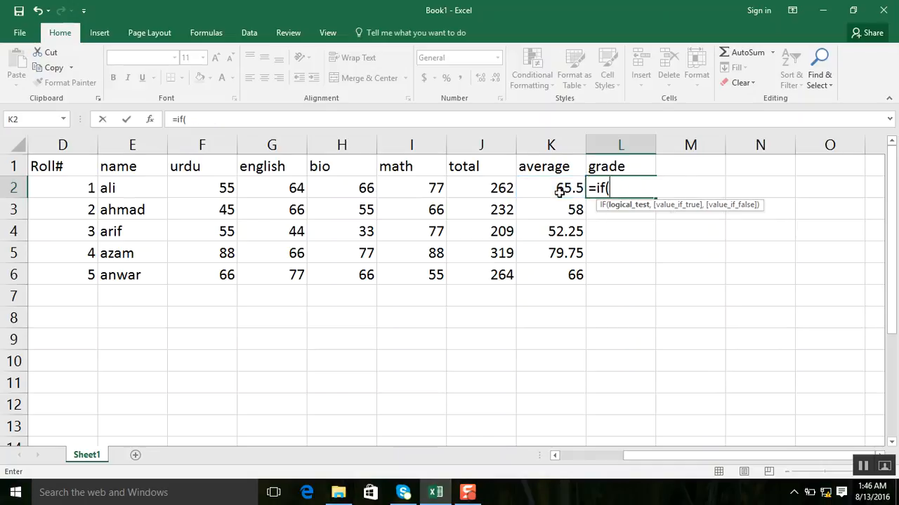
key("BackSpace")
type("if(")
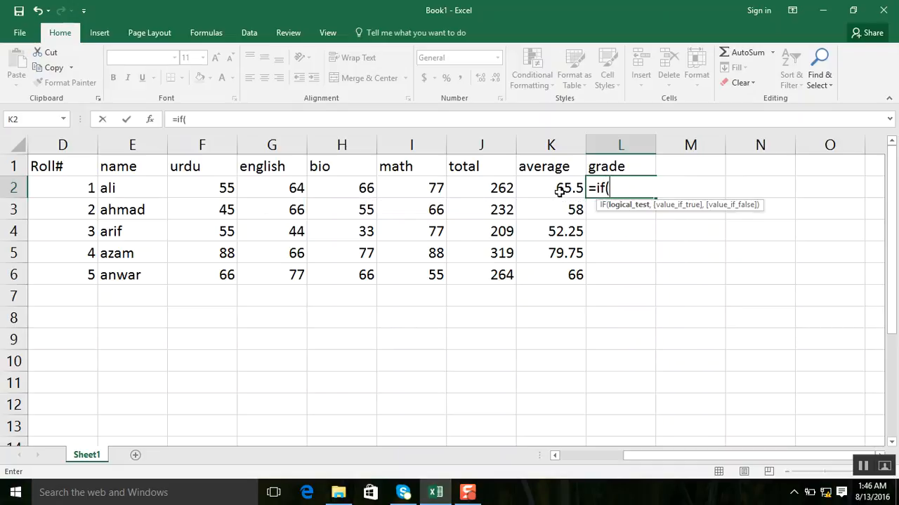
- Give the IF formula in L2 the condition K2>=80 and the result "A", followed by a comma for the false value
left_click(559, 193)
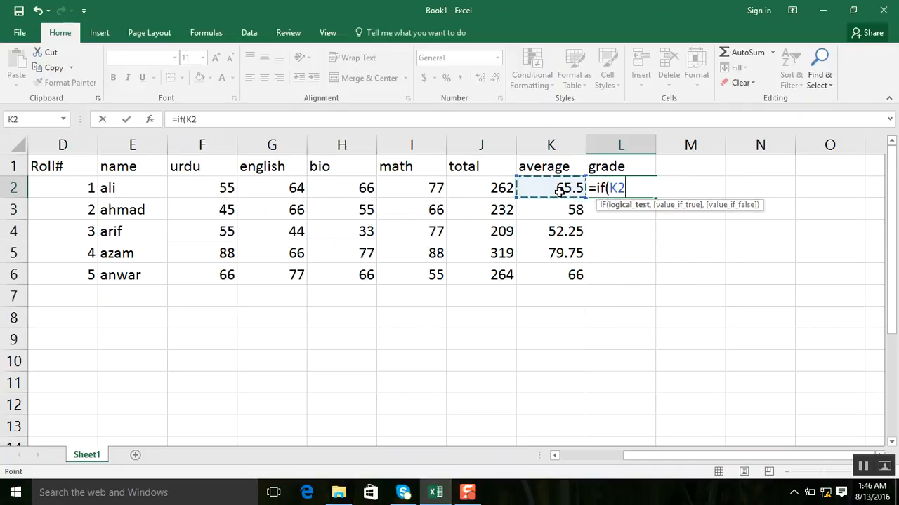
type(">=")
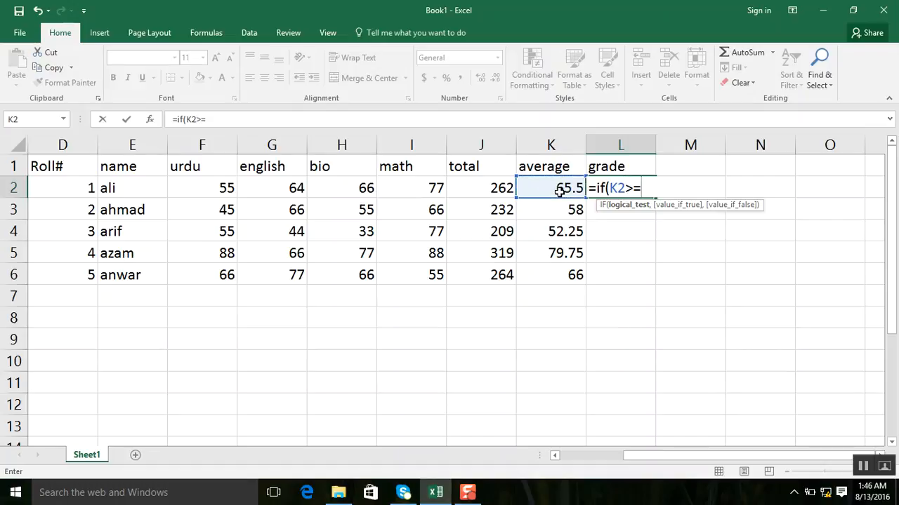
type("80,\"")
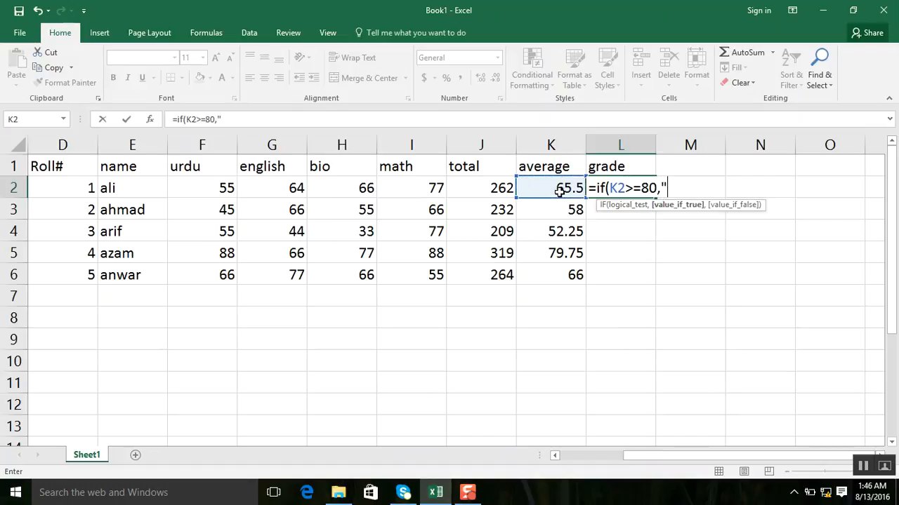
type("A\",")
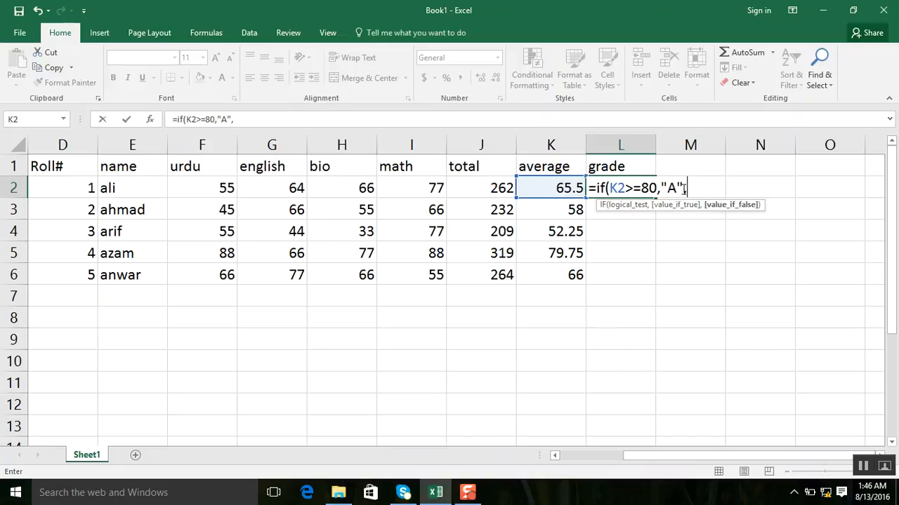
- Copy the clause if(K2>=80,"A", and paste it four times at the end of the L2 formula to nest five IFs
left_click_drag(686, 188, 597, 188)
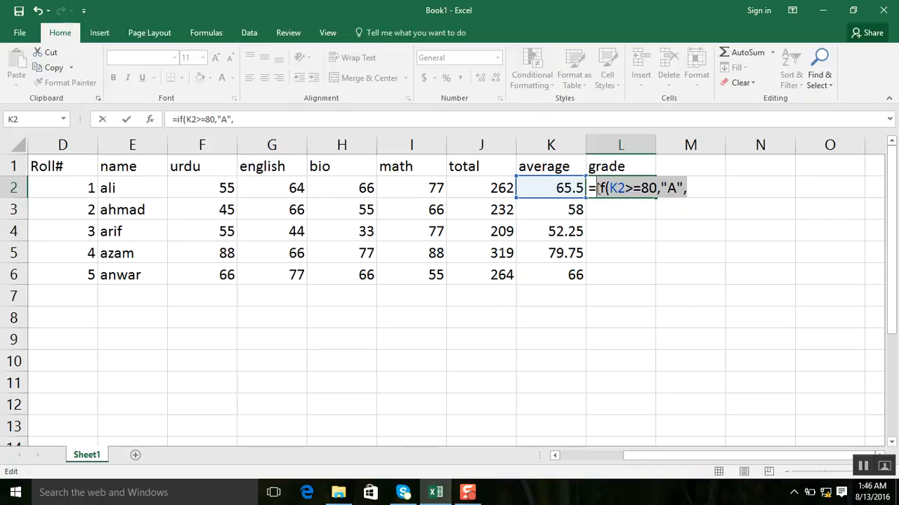
key("ctrl+c")
left_click(689, 188)
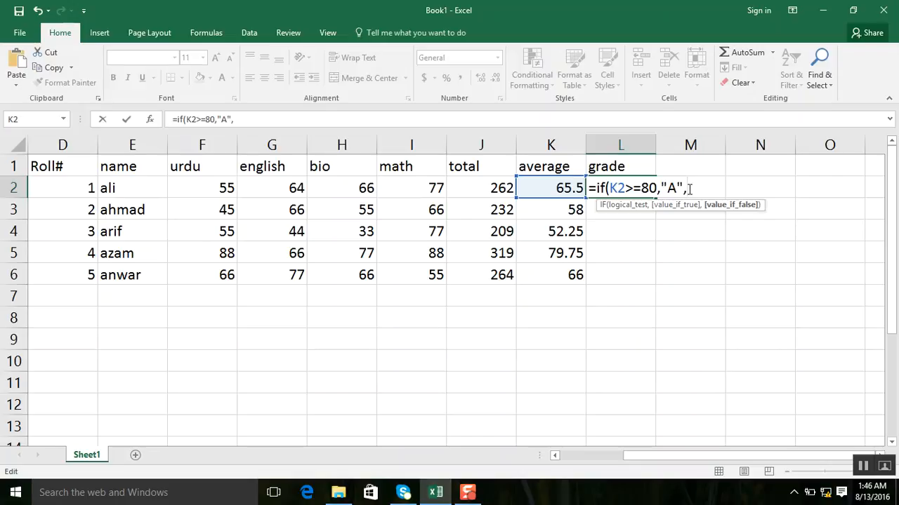
key("ctrl+v")
key("ctrl+v")
key("ctrl+v")
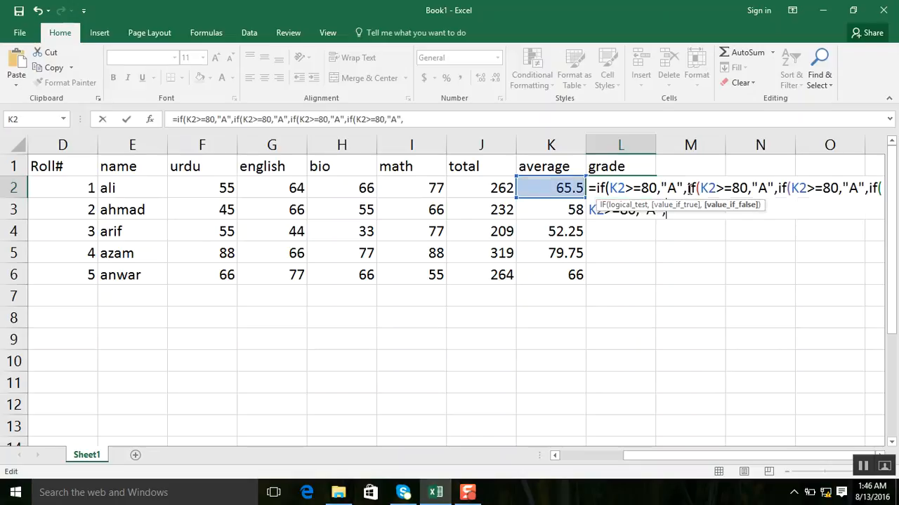
key("ctrl+v")
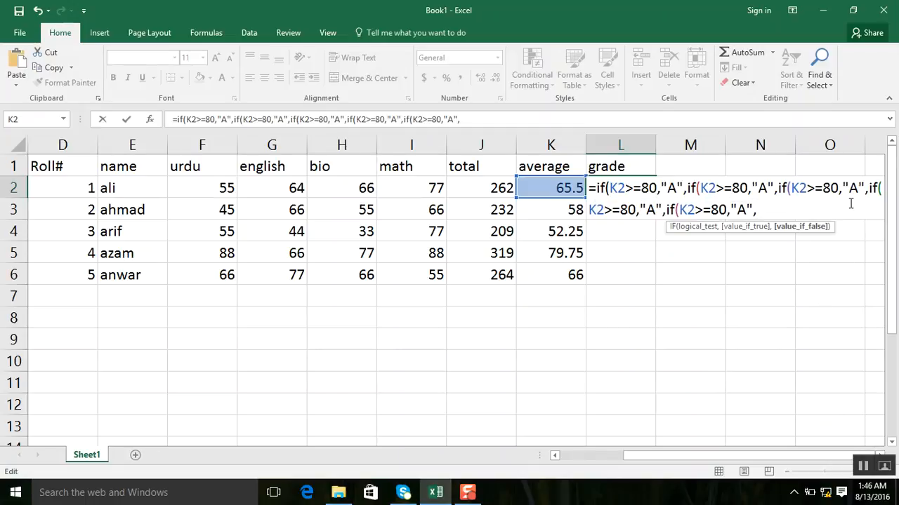
left_click(873, 239)
key("Right")
key("Right")
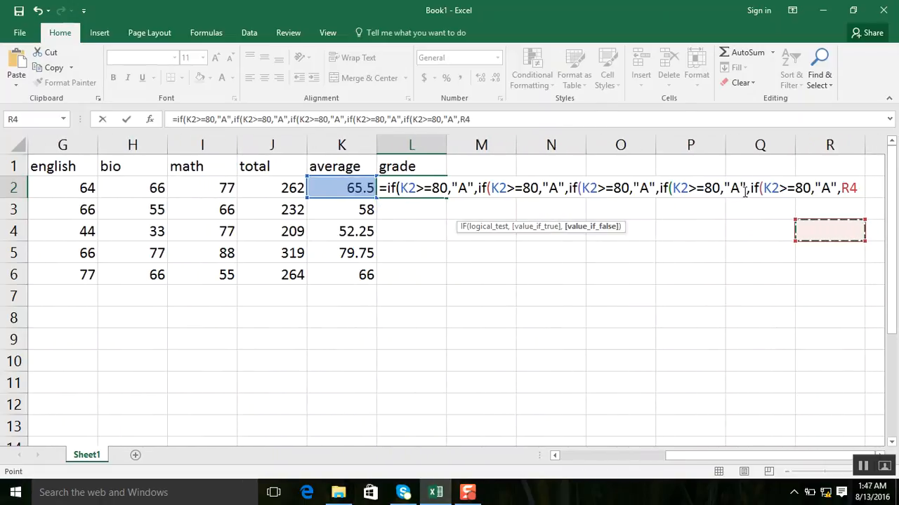
key("Right")
key("Right")
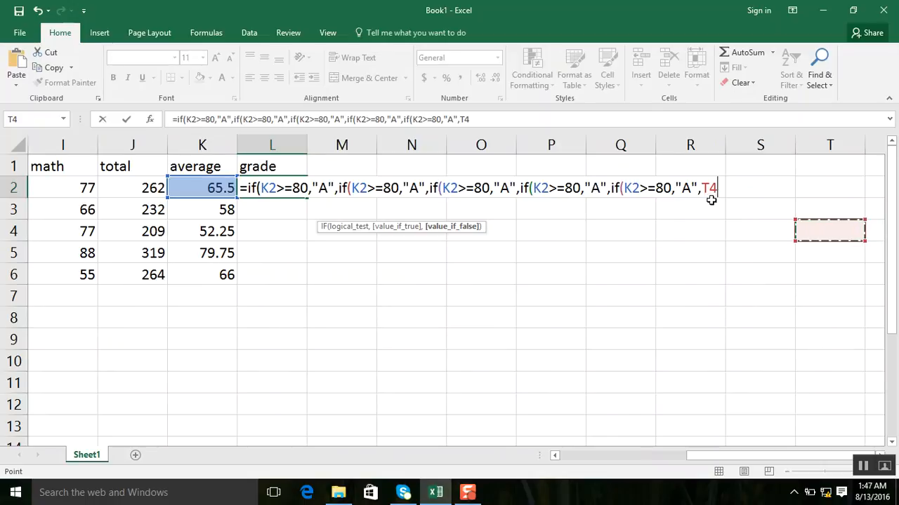
key("BackSpace")
key("BackSpace")
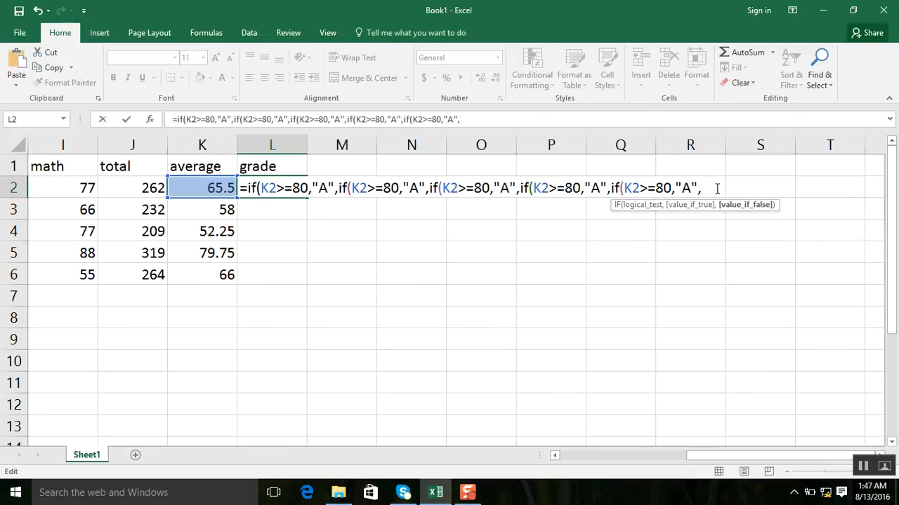
- Remove the trailing comma from the nested IF formula in L2 and end it with five closing parentheses
key("BackSpace")
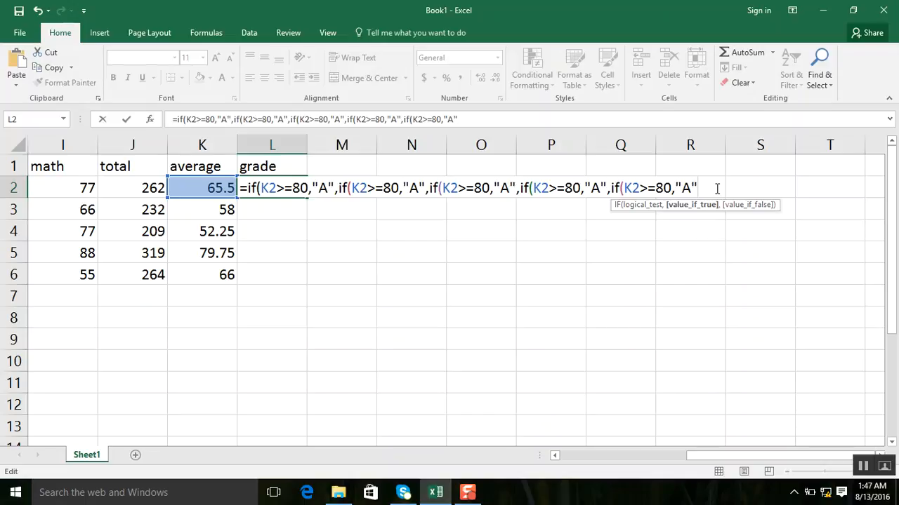
type("))))")
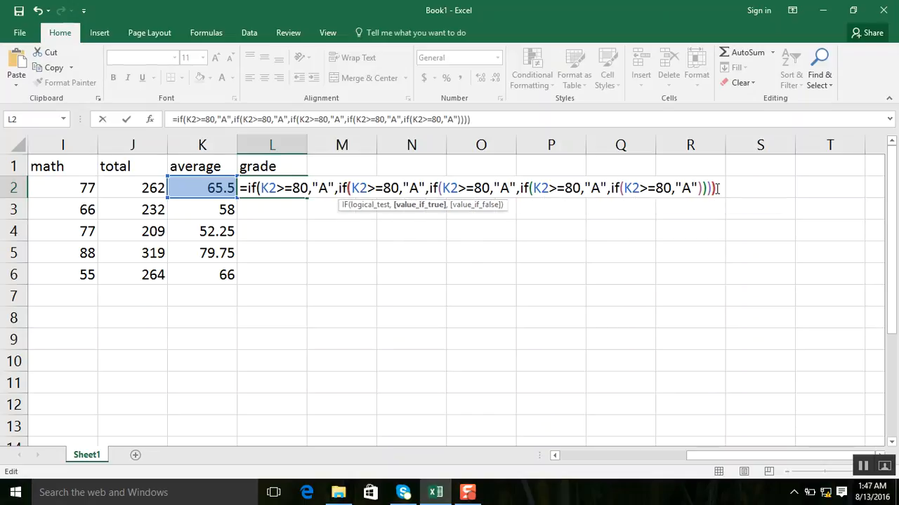
type(")")
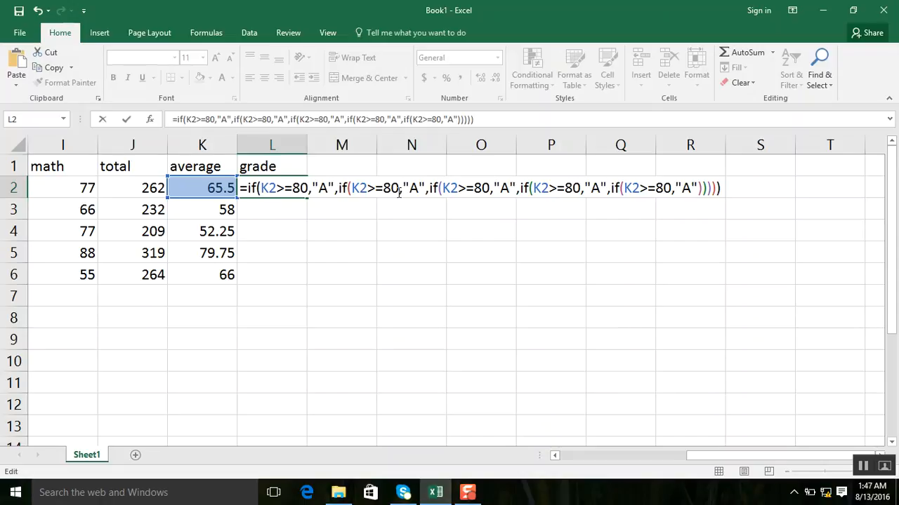
- Set the thresholds of the second, third and fourth IF conditions in the L2 formula to 70, 60 and 50
left_click(384, 188)
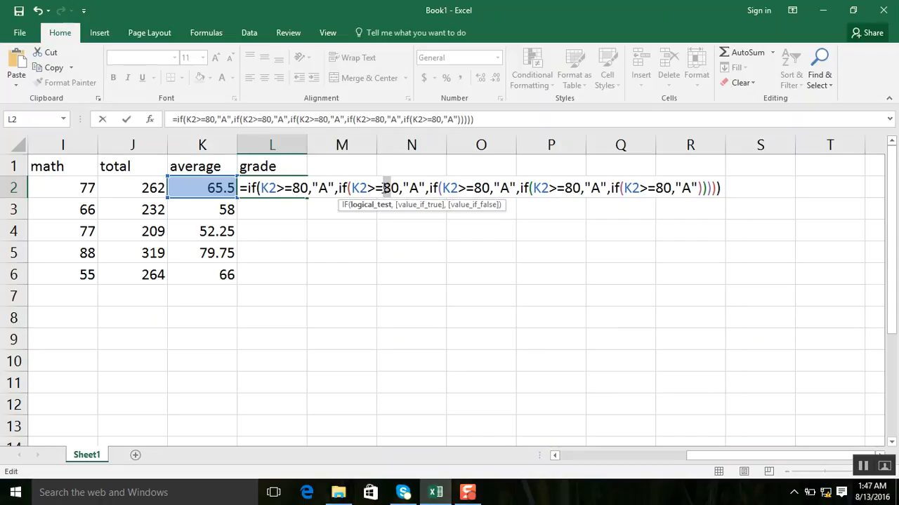
key("shift+Right")
type("7")
left_click(474, 189)
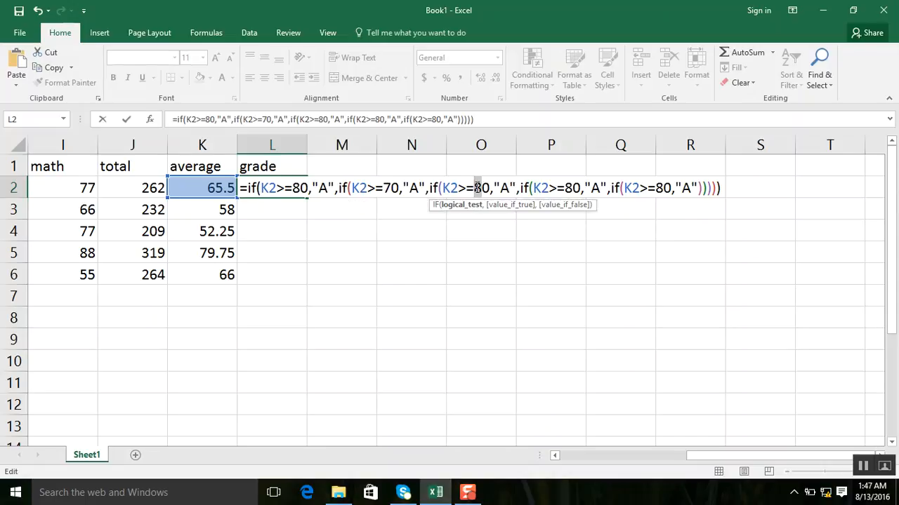
type("6")
left_click_drag(570, 187, 566, 187)
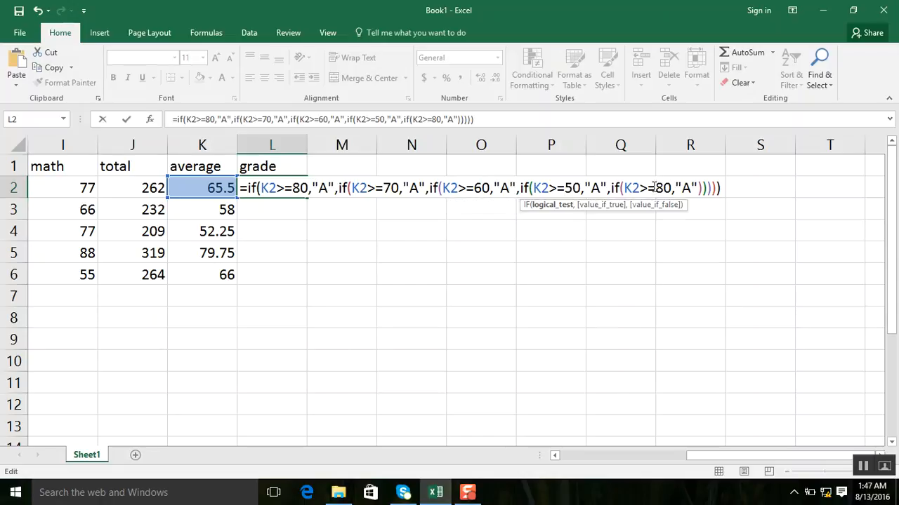
- Change the fifth IF's condition in the L2 formula to K2><50
left_click(650, 188)
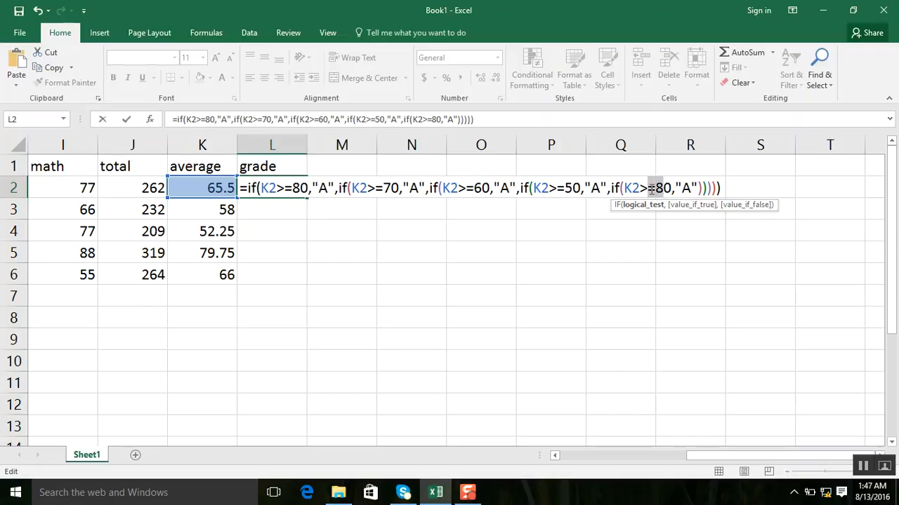
key("Delete")
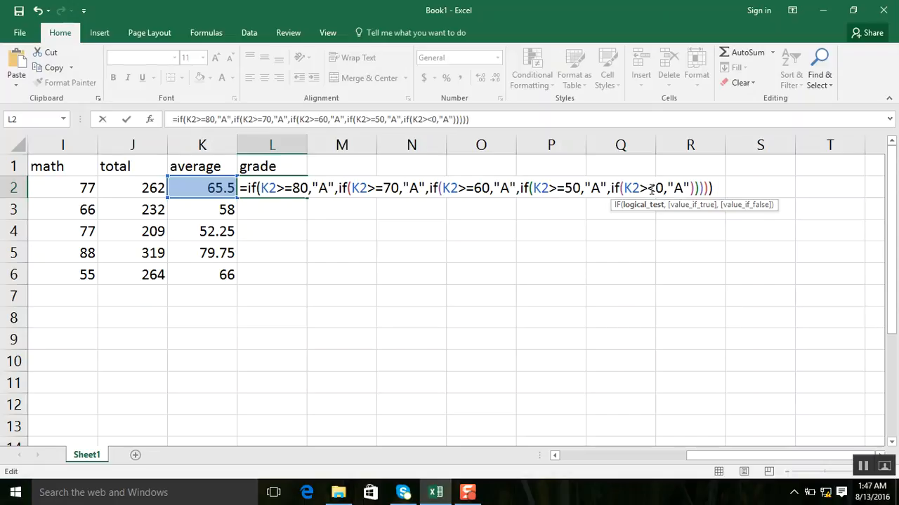
type("5")
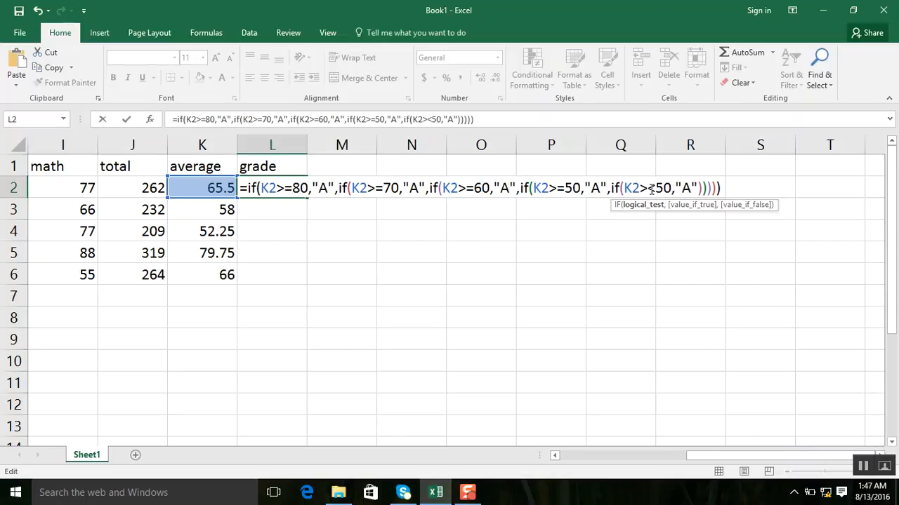
- Set the results of the second, third and fourth IFs in the L2 formula to "B", "C" and "D"
double_click(414, 189)
type("B")
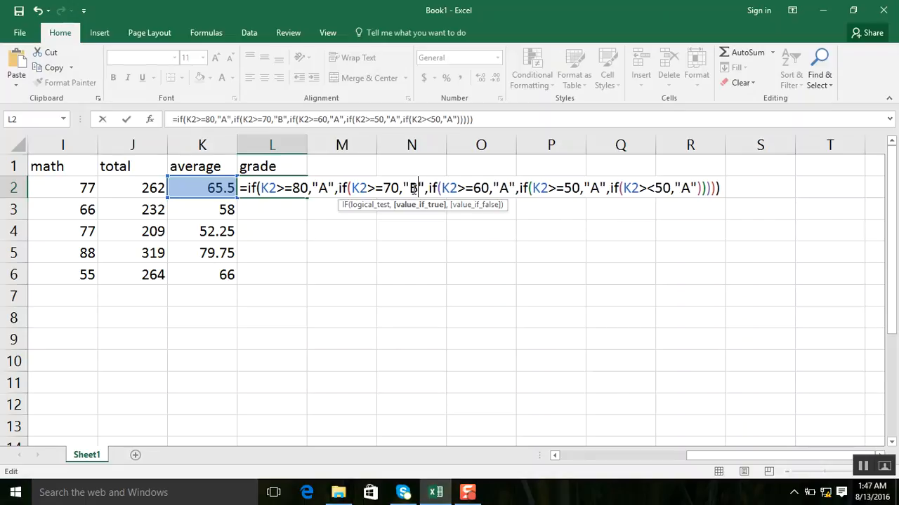
double_click(504, 188)
type("C")
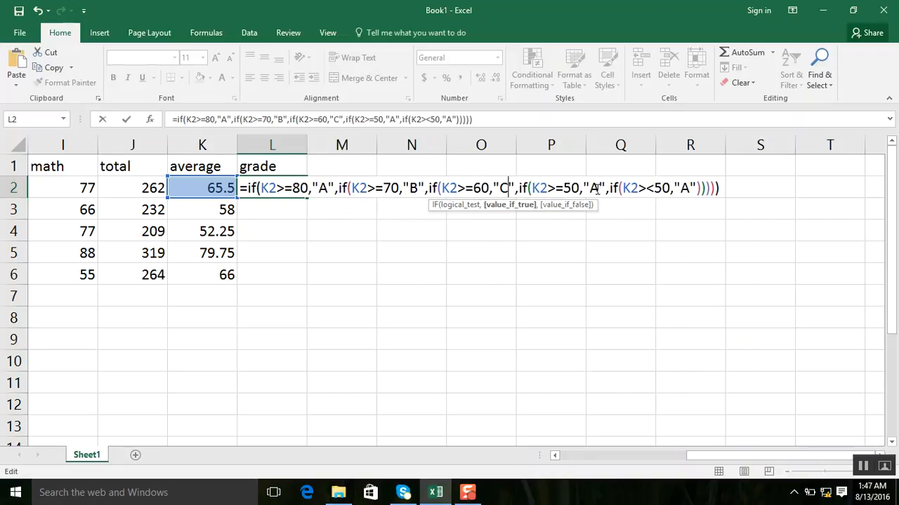
double_click(594, 188)
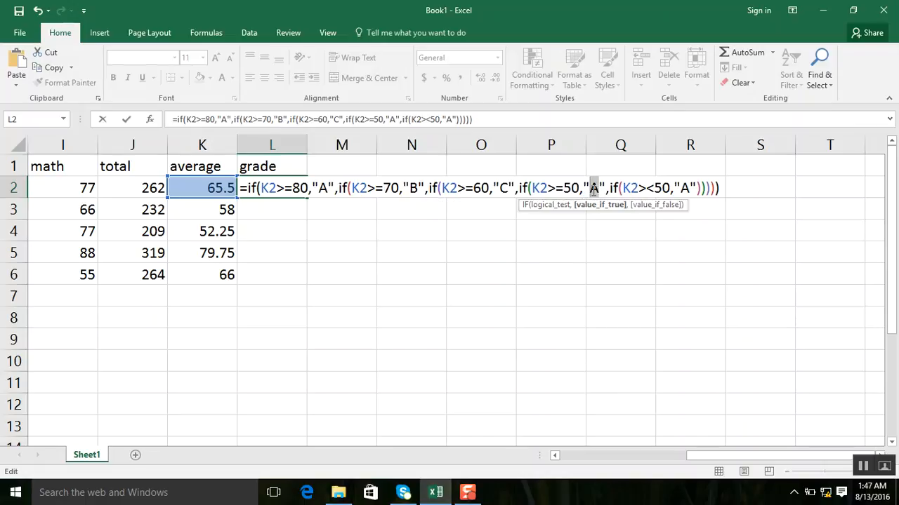
key("BackSpace")
type("D")
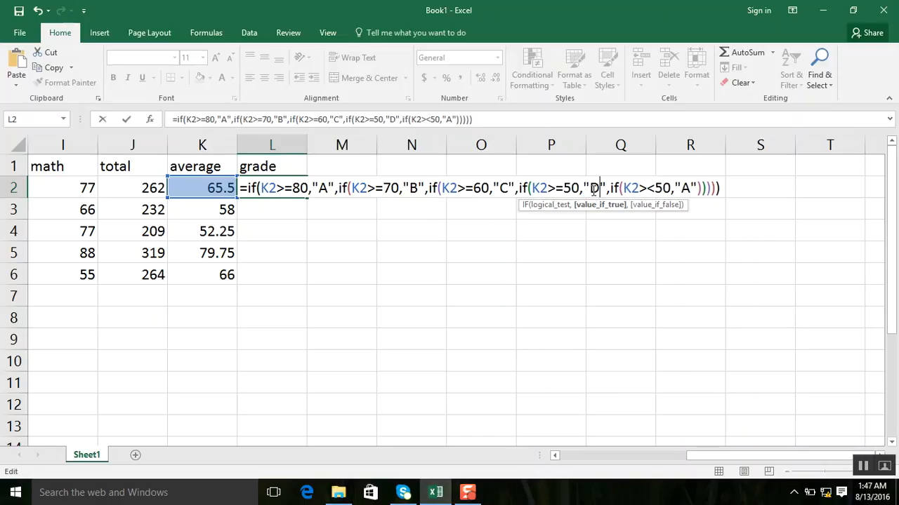
- Set the fifth IF's result in L2 to "fail" and fill the completed grade formula down to L6
double_click(685, 188)
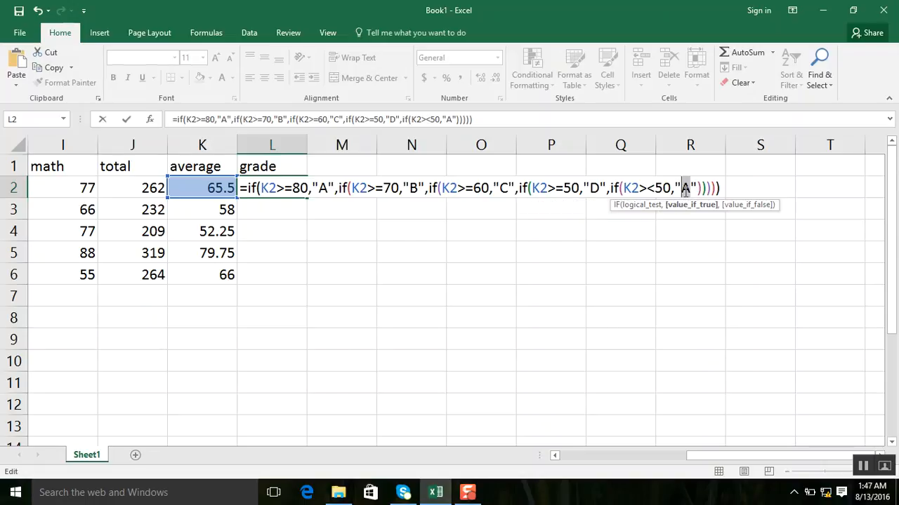
type("fail")
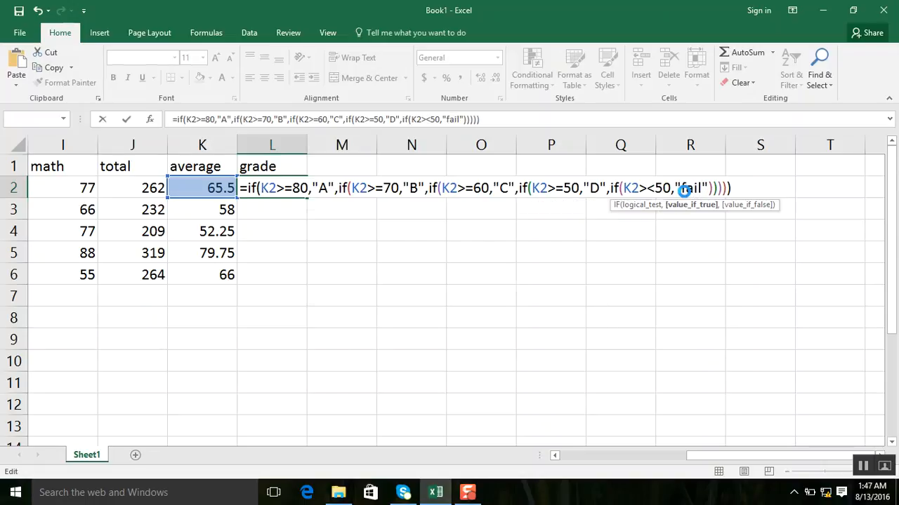
key("Return")
key("Return")
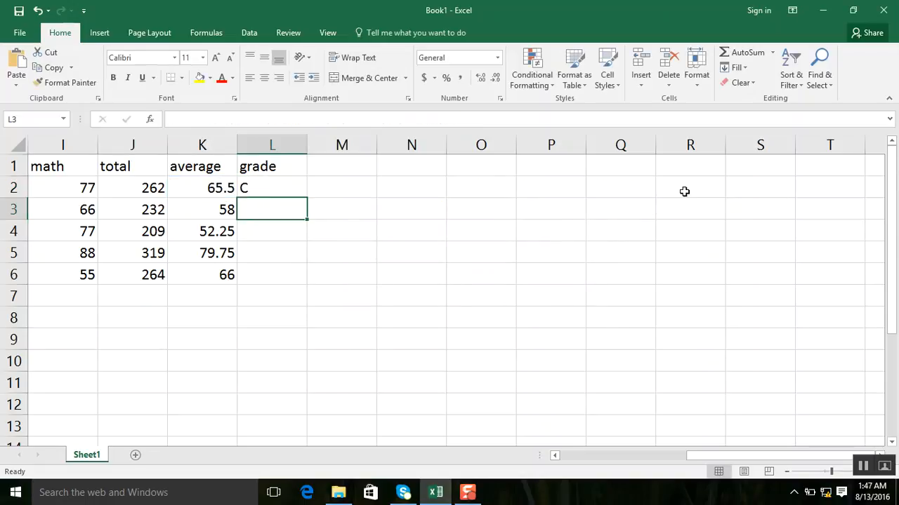
left_click(299, 191)
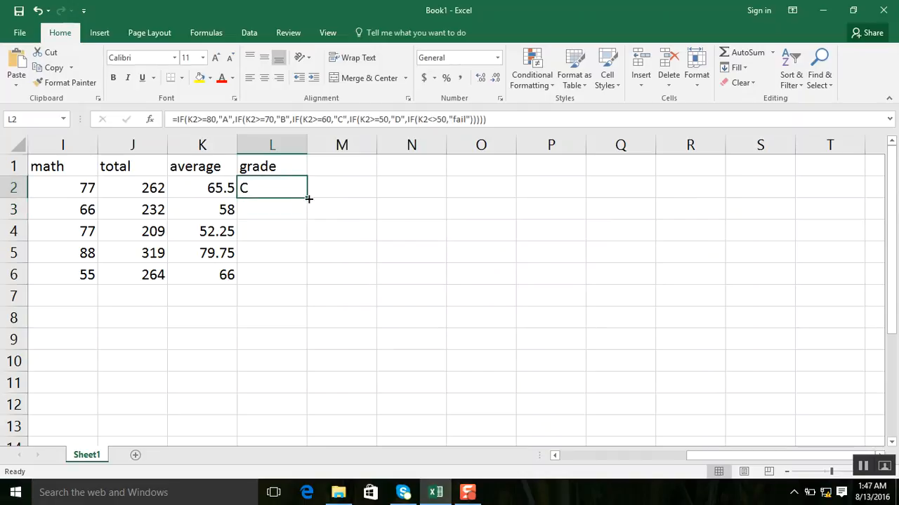
left_click_drag(308, 198, 311, 278)
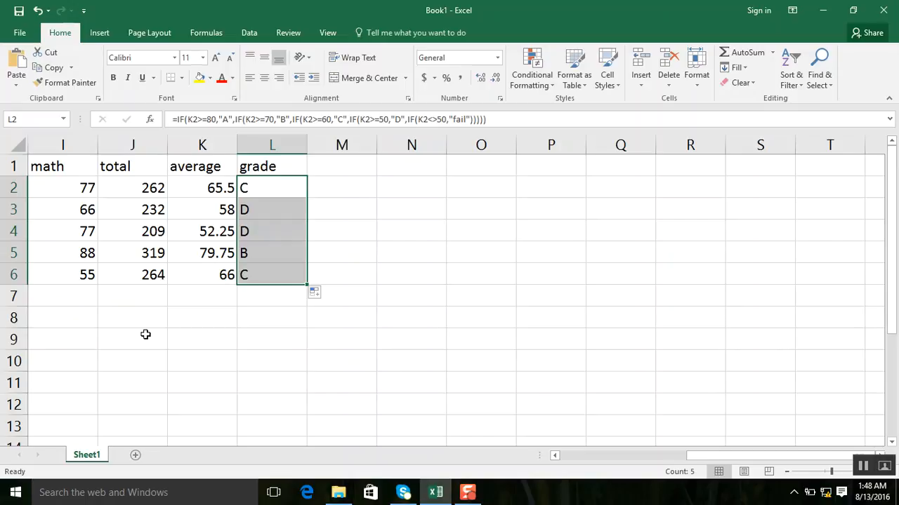
- Correct the fifth IF's condition in L2 to K2<50 and refill the grade formula down to L6
double_click(264, 196)
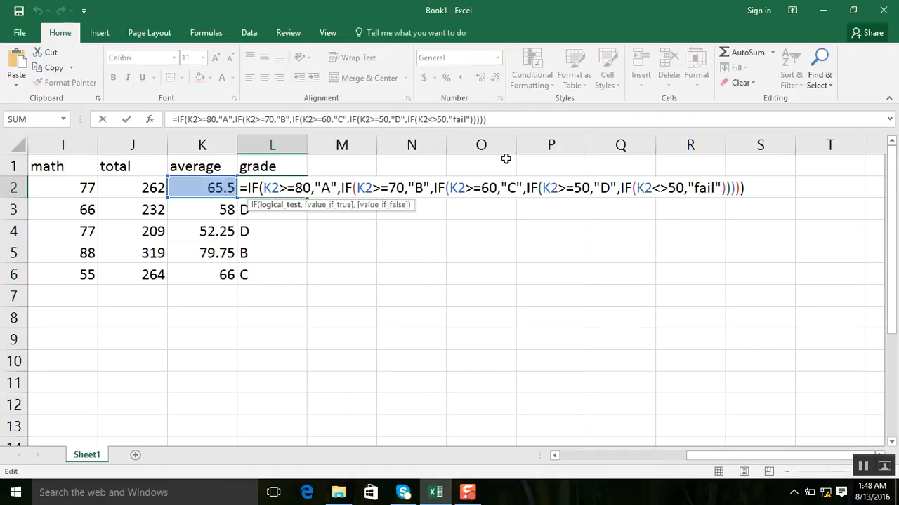
left_click(660, 188)
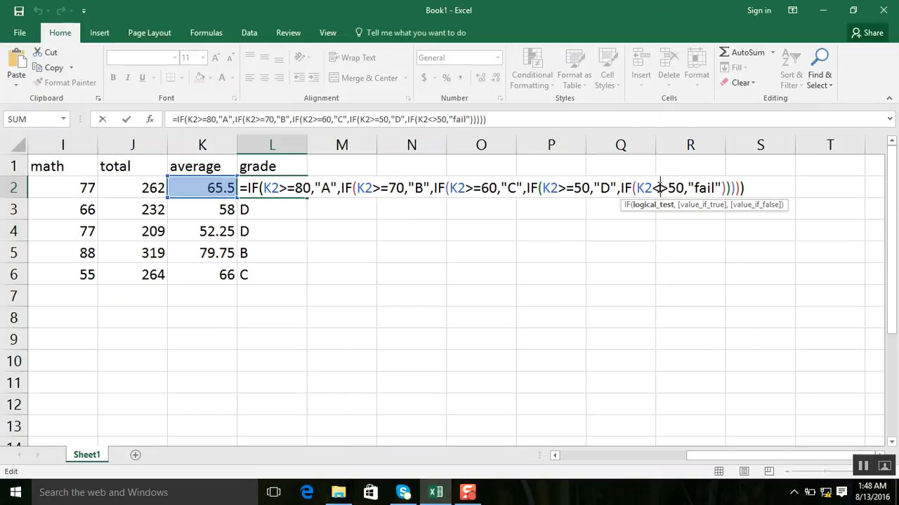
key("Delete")
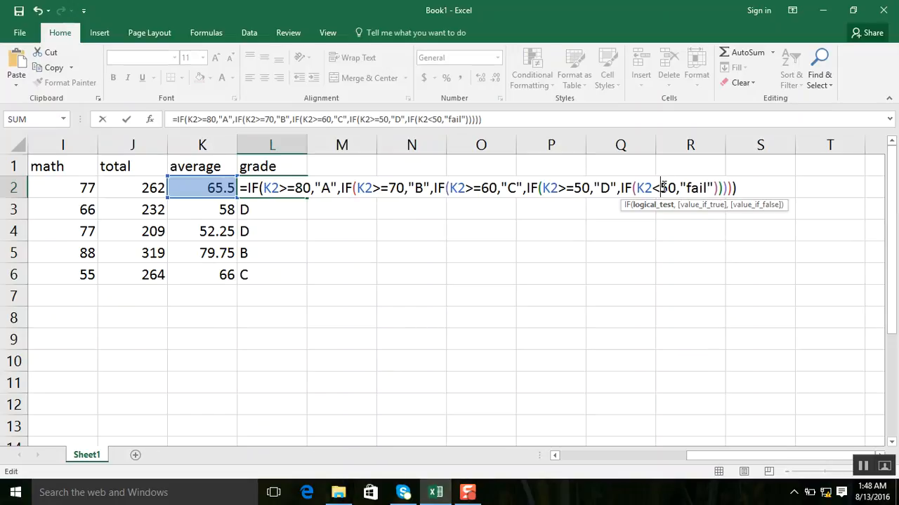
key("Return")
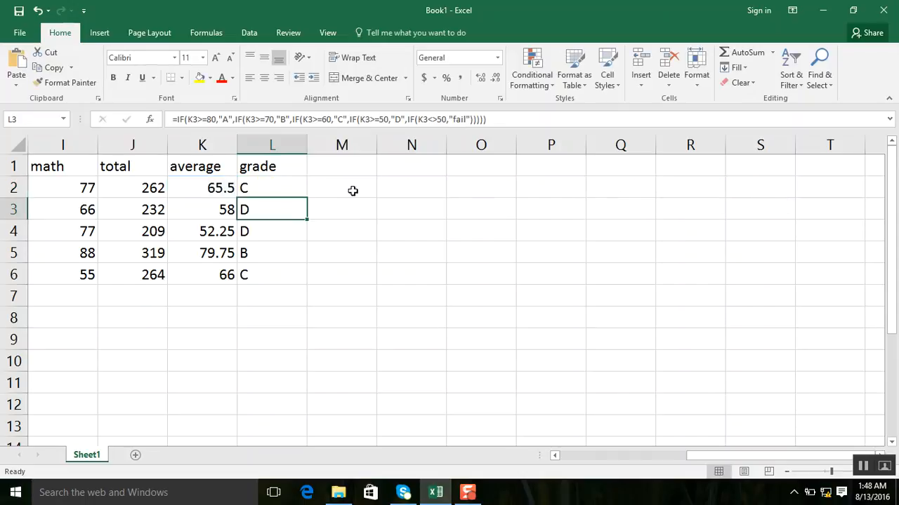
left_click(292, 188)
left_click_drag(307, 197, 298, 277)
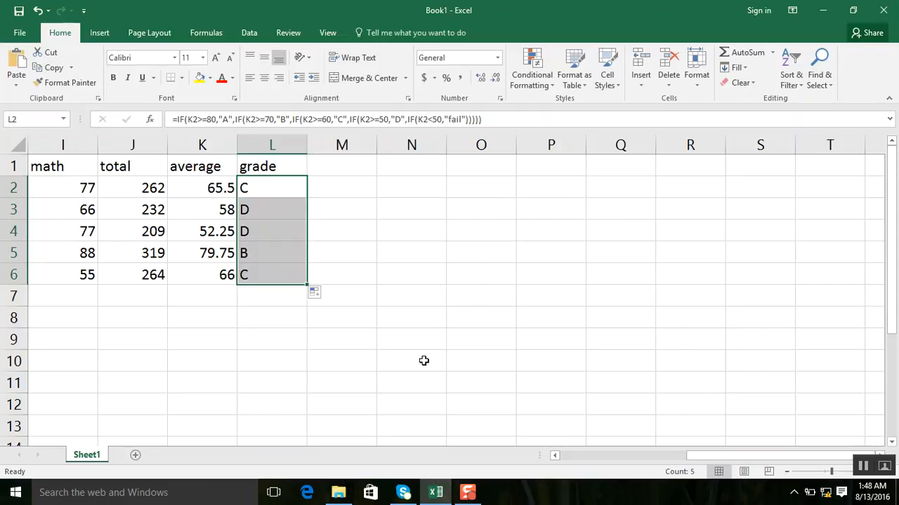
- Change the fourth student's english mark in G5 to 90
left_click(65, 257)
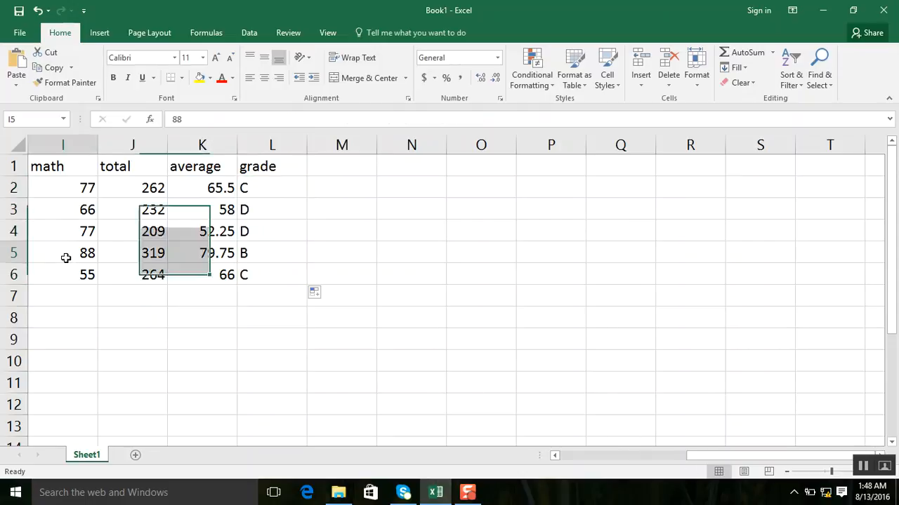
key("Left")
key("Left")
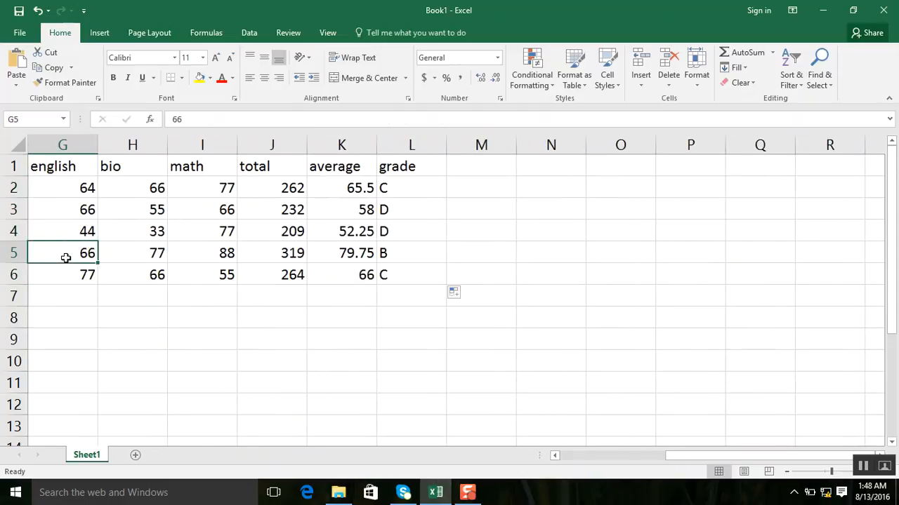
key("Left")
key("Left")
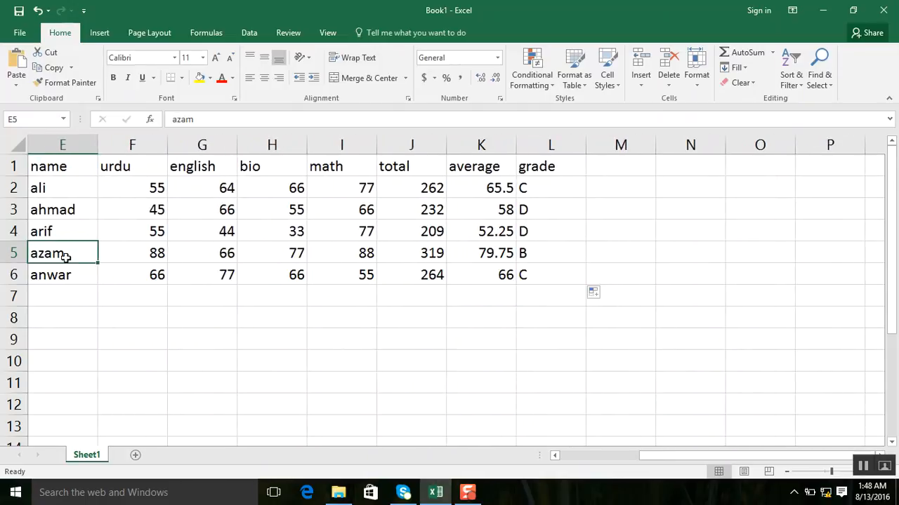
key("Right")
key("Right")
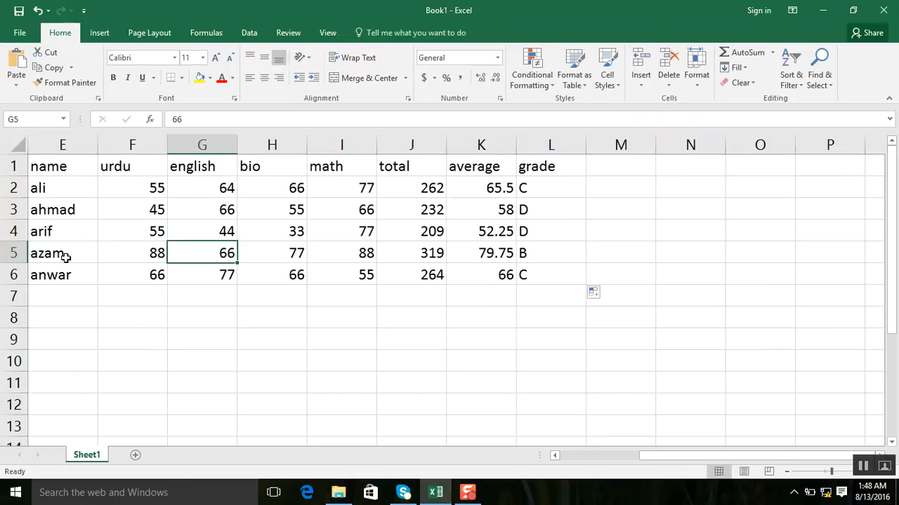
type("90")
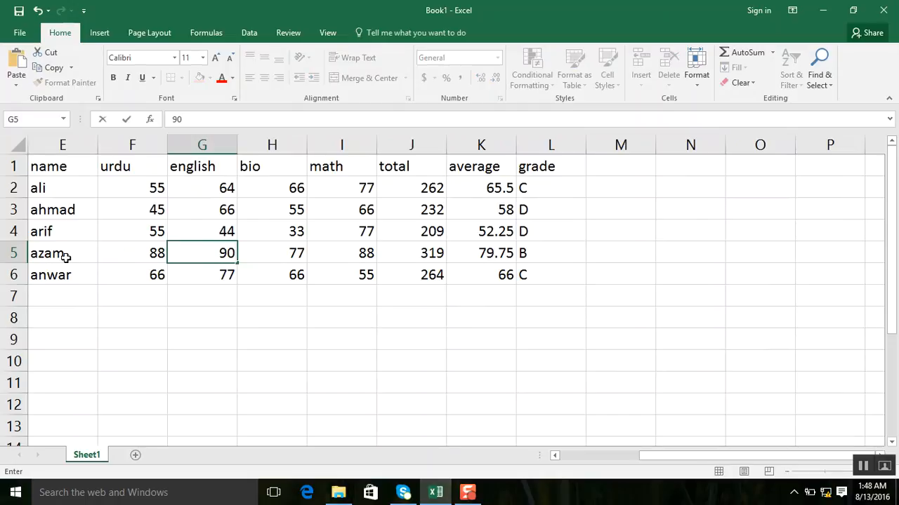
key("Return")
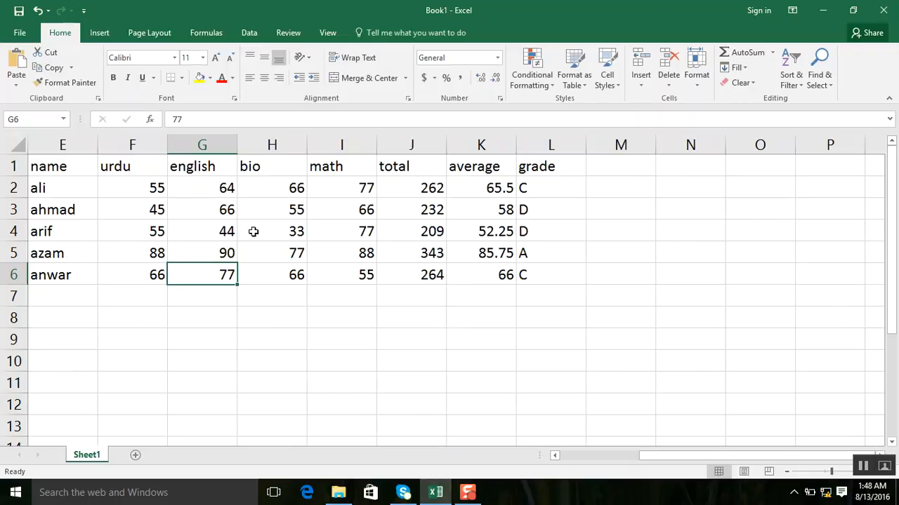
- Change the third student's bio mark in H4 to 90
left_click(293, 231)
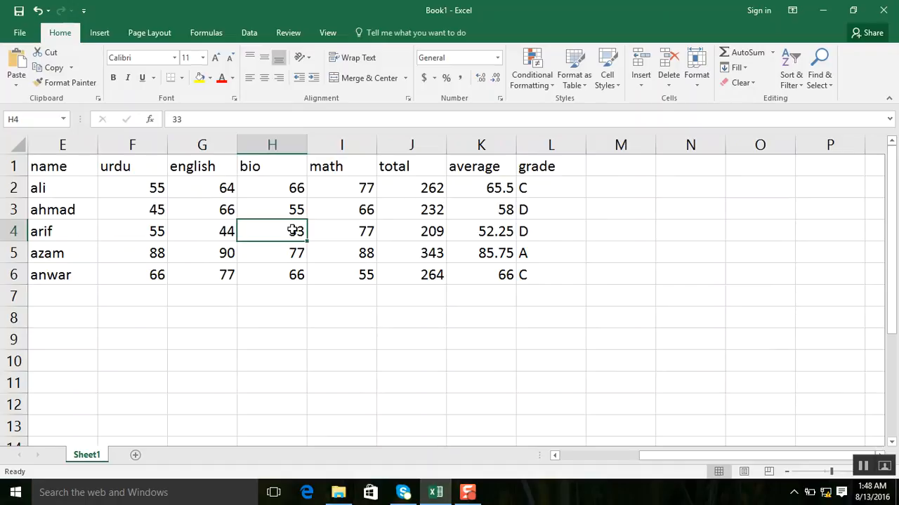
type("90")
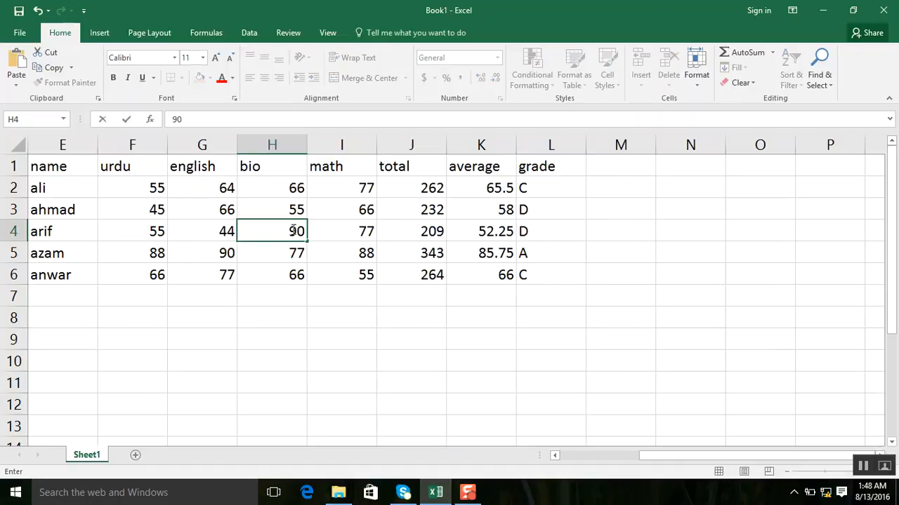
left_click(344, 353)
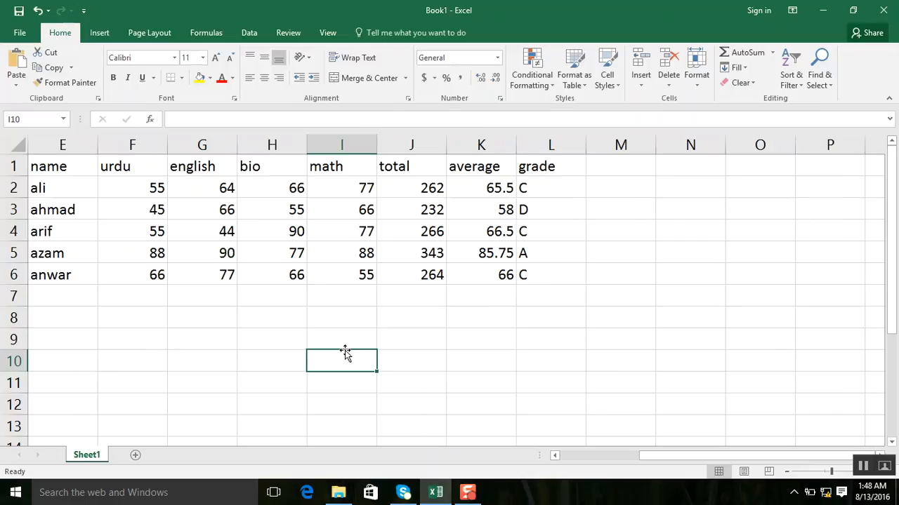